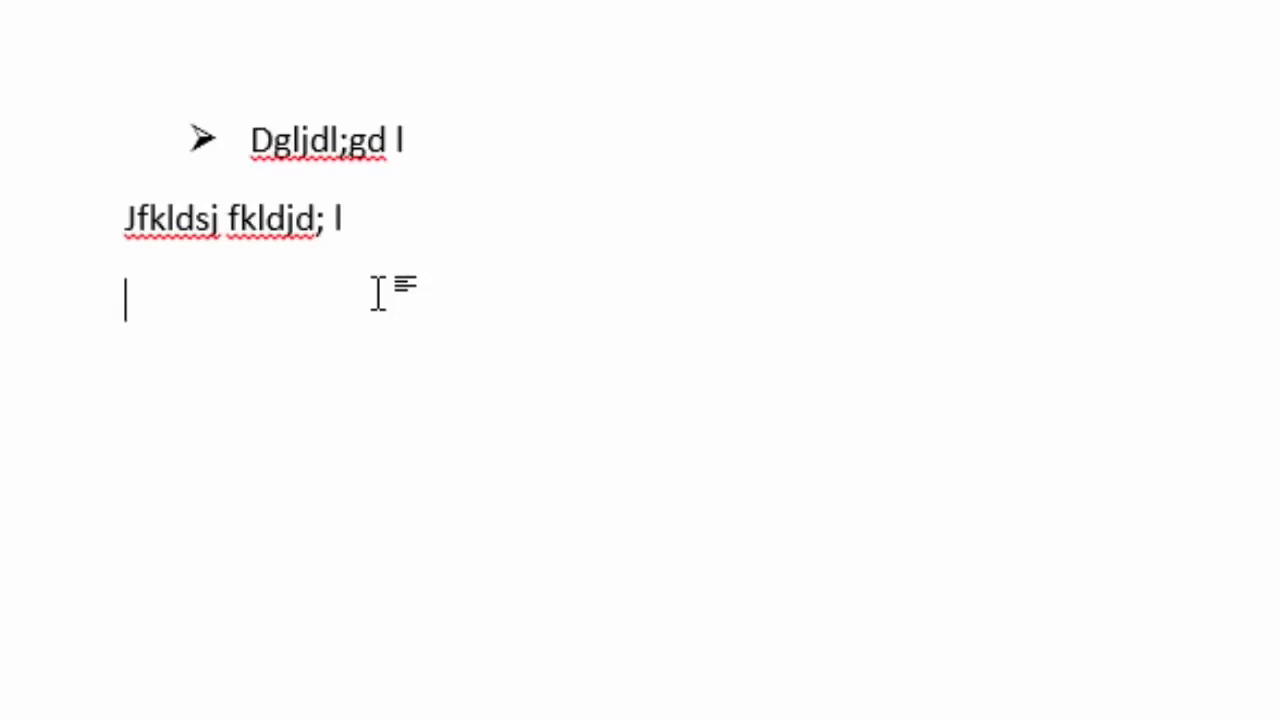
Create a smiley-bulleted list from ":)" with the items "khfkdhfkdhfkdfh", "flskhfkslfh" and "skfhsklfhsk h", and end the list
type(":)")
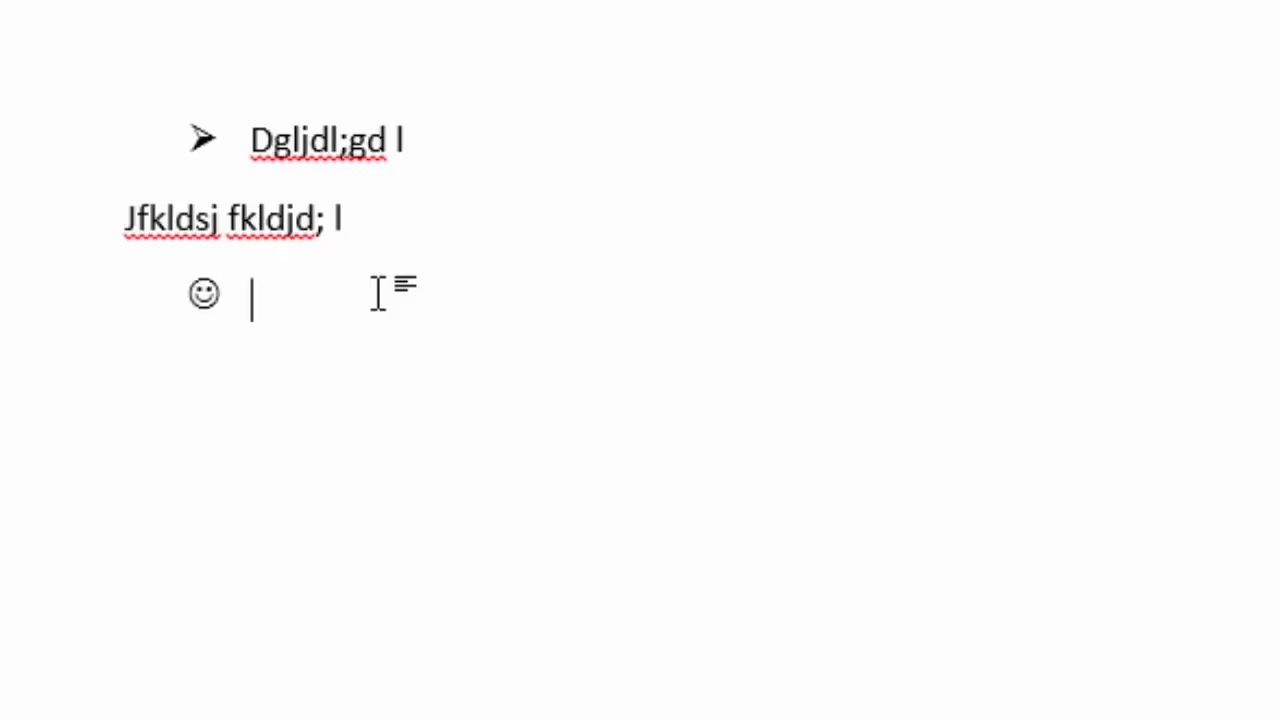
type(" khfkdhfkdhfkdfh")
key("Return")
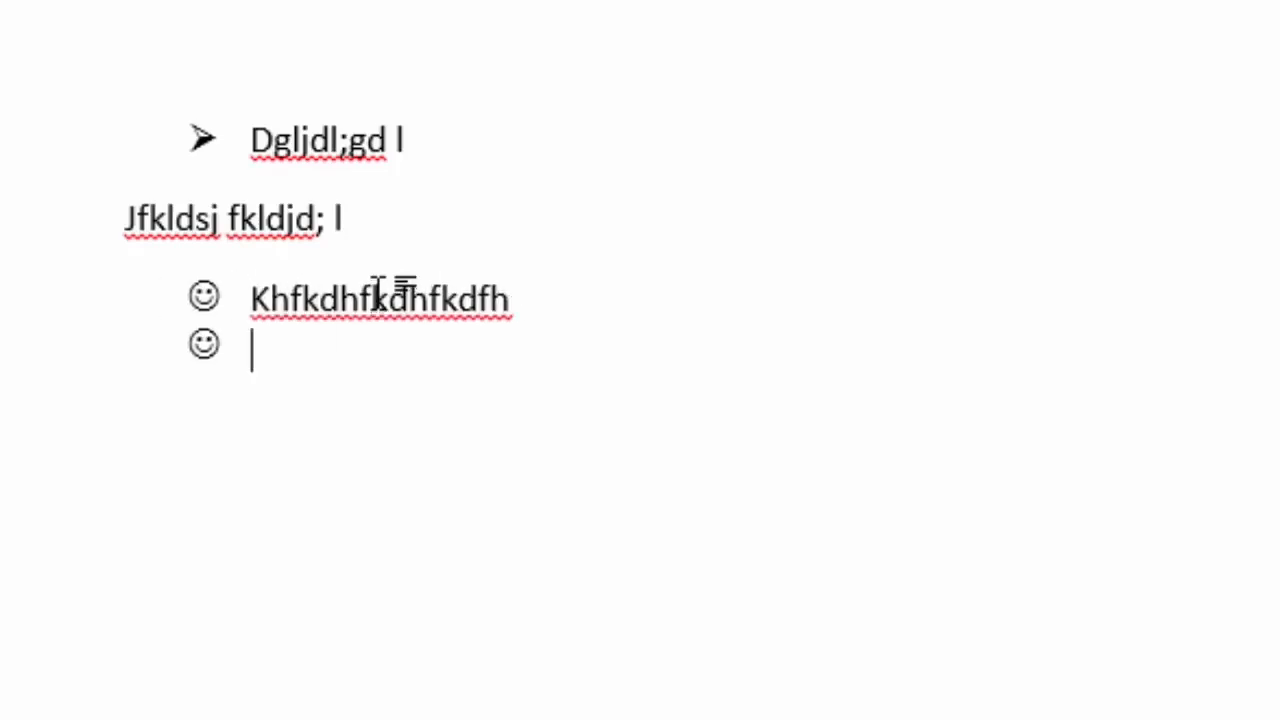
type("flskhfkslfh")
key("Return")
type("skfhskl")
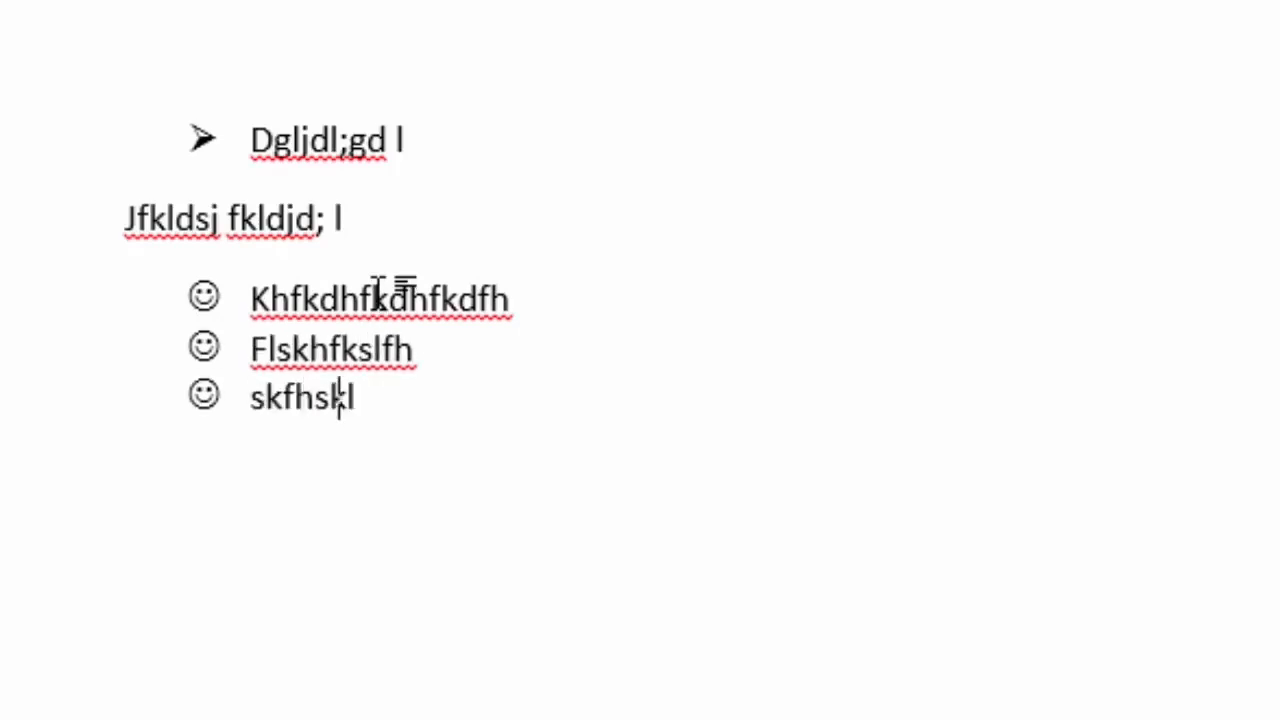
type("fhsk h")
key("Return")
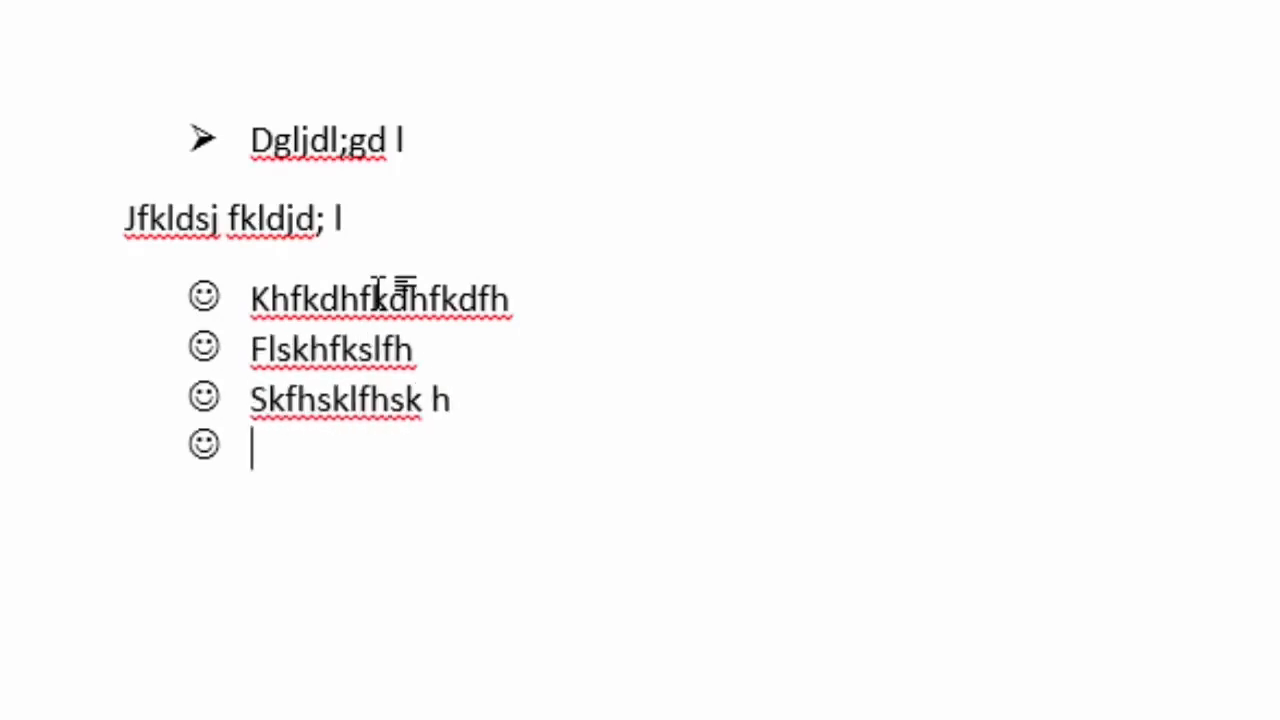
key("Return")
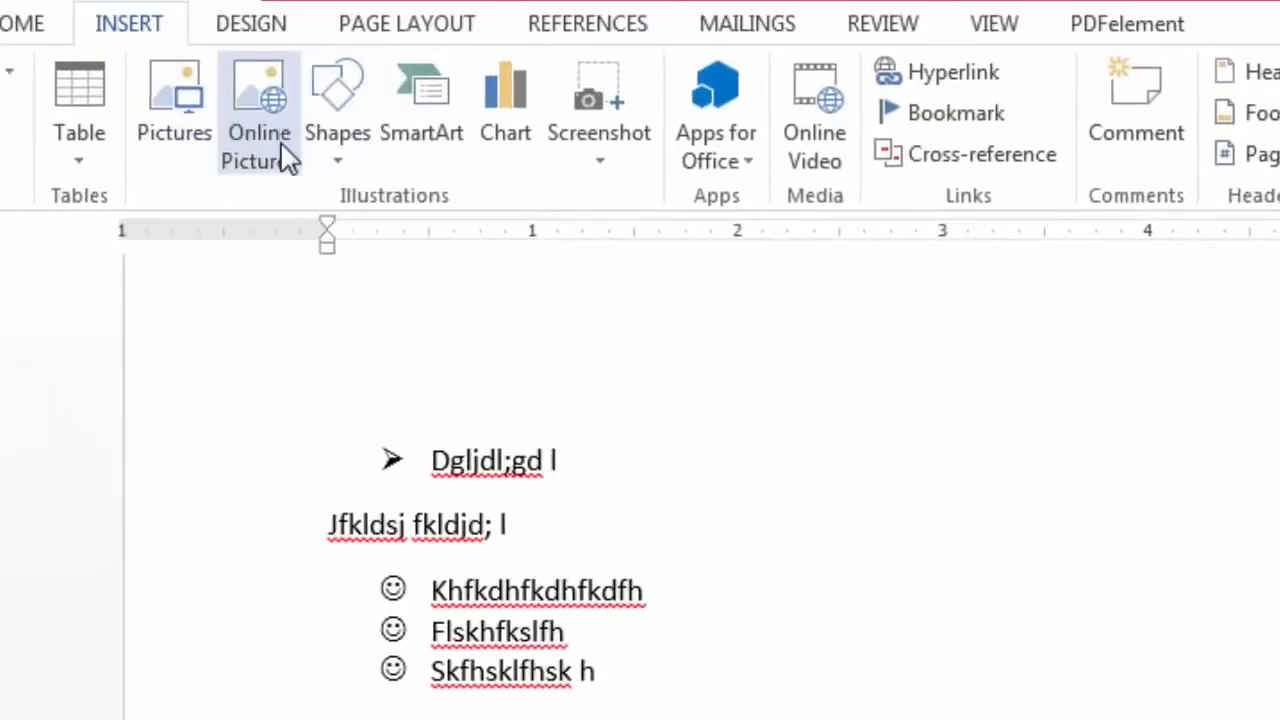
Insert the Penguins picture from Sample Pictures below the smiley list and shrink it to a small bullet-sized thumbnail
left_click(172, 120)
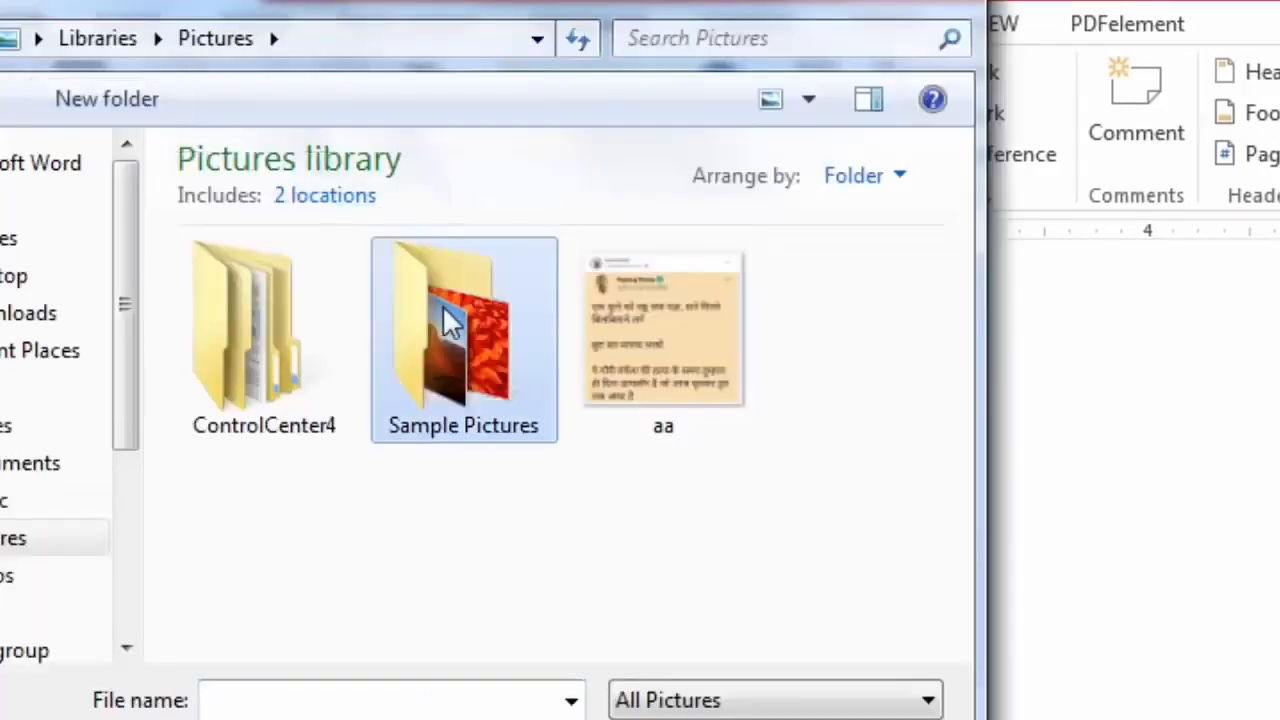
double_click(445, 315)
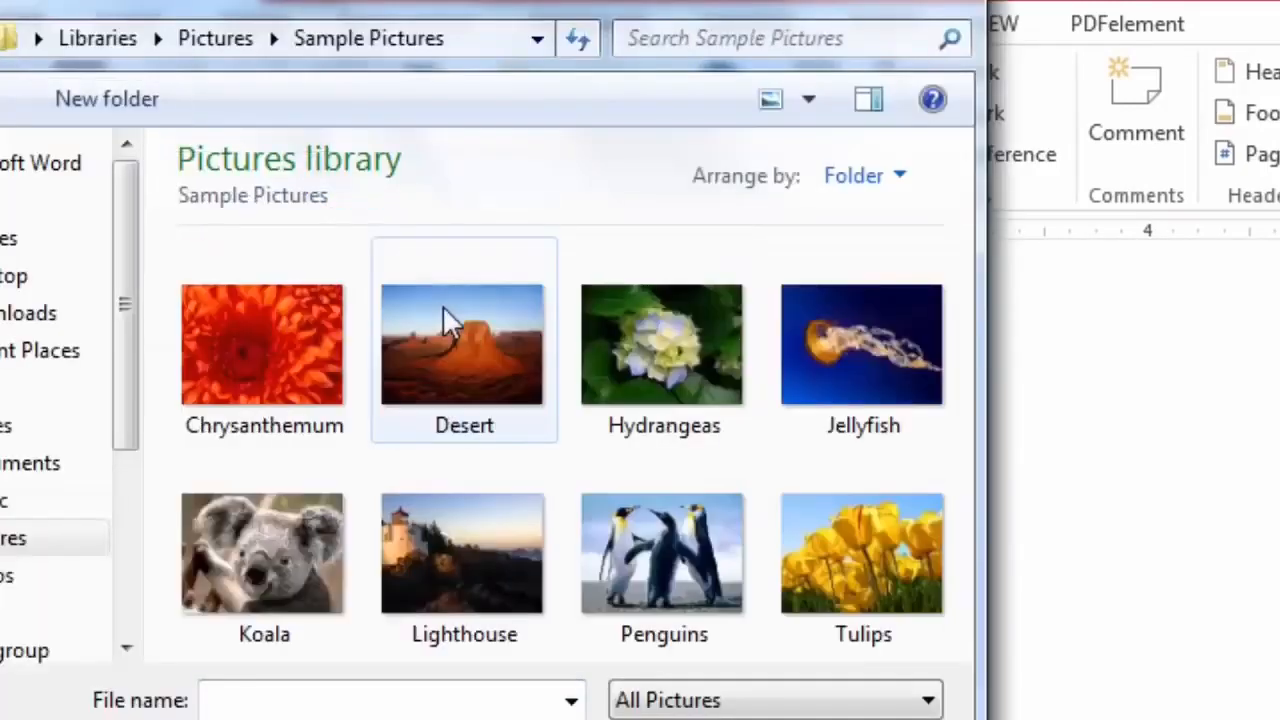
left_click(655, 557)
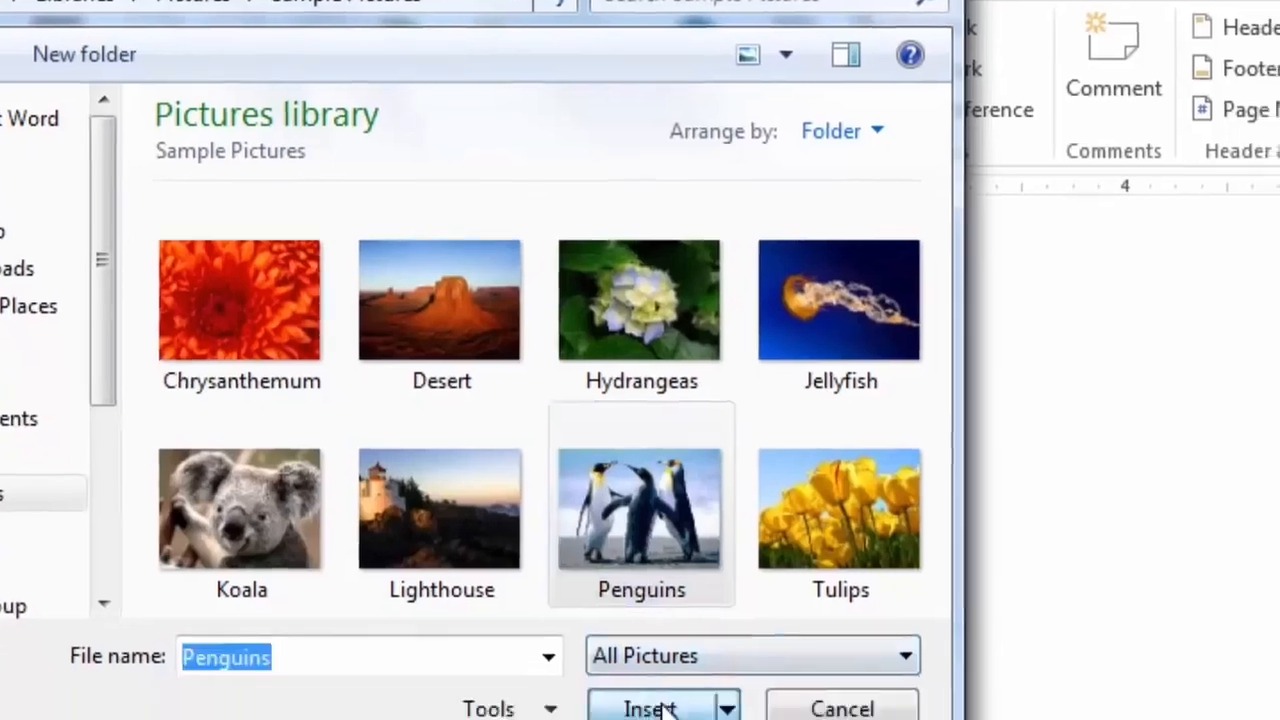
left_click(651, 706)
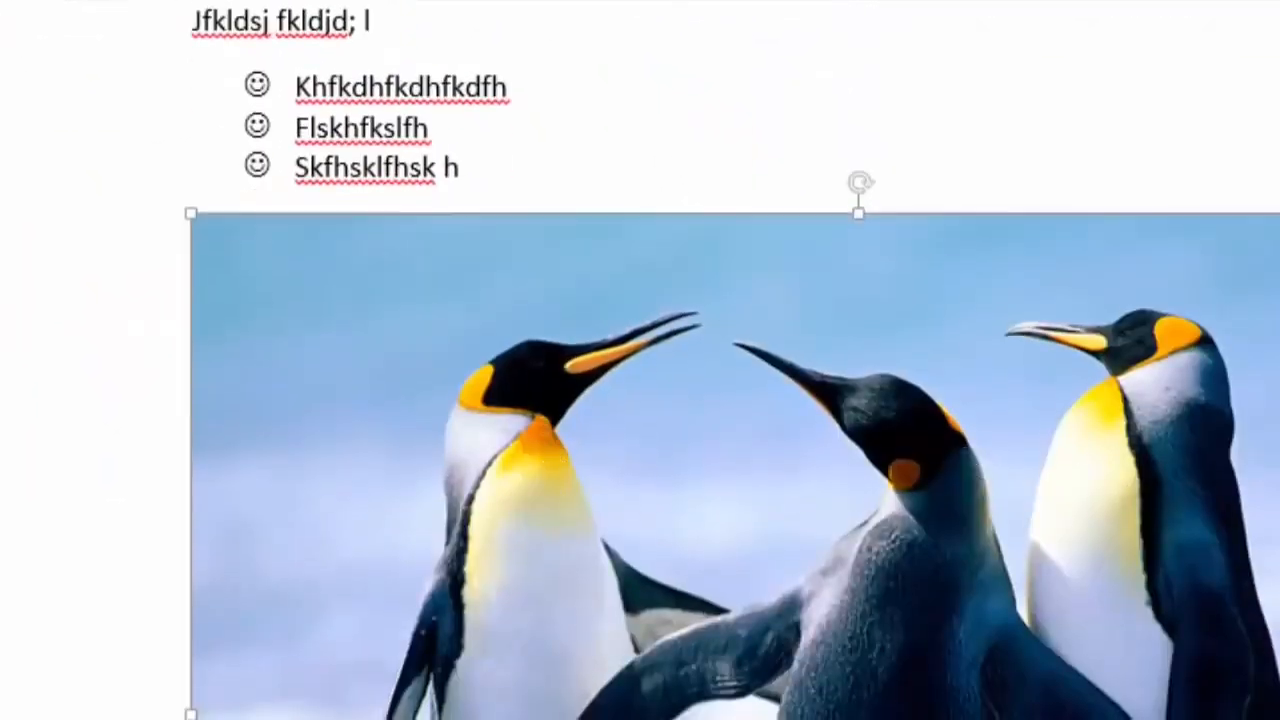
left_click_drag(1279, 213, 129, 629)
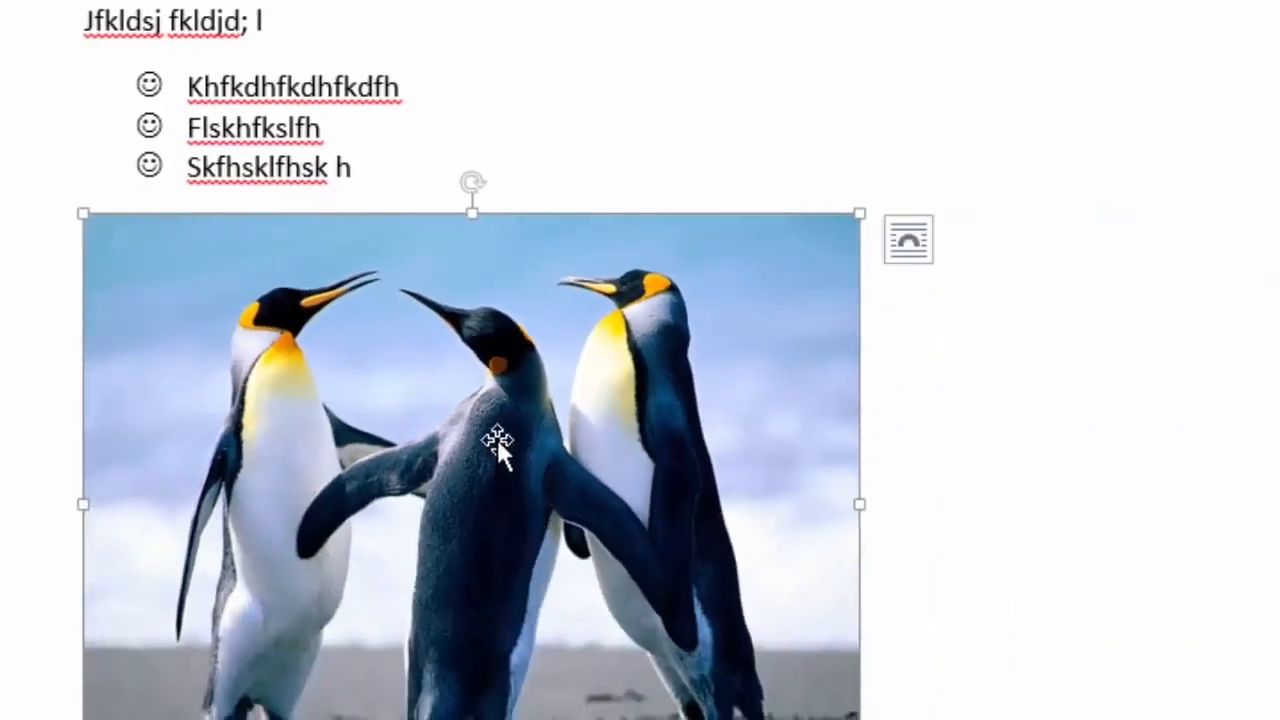
left_click_drag(859, 719, 157, 311)
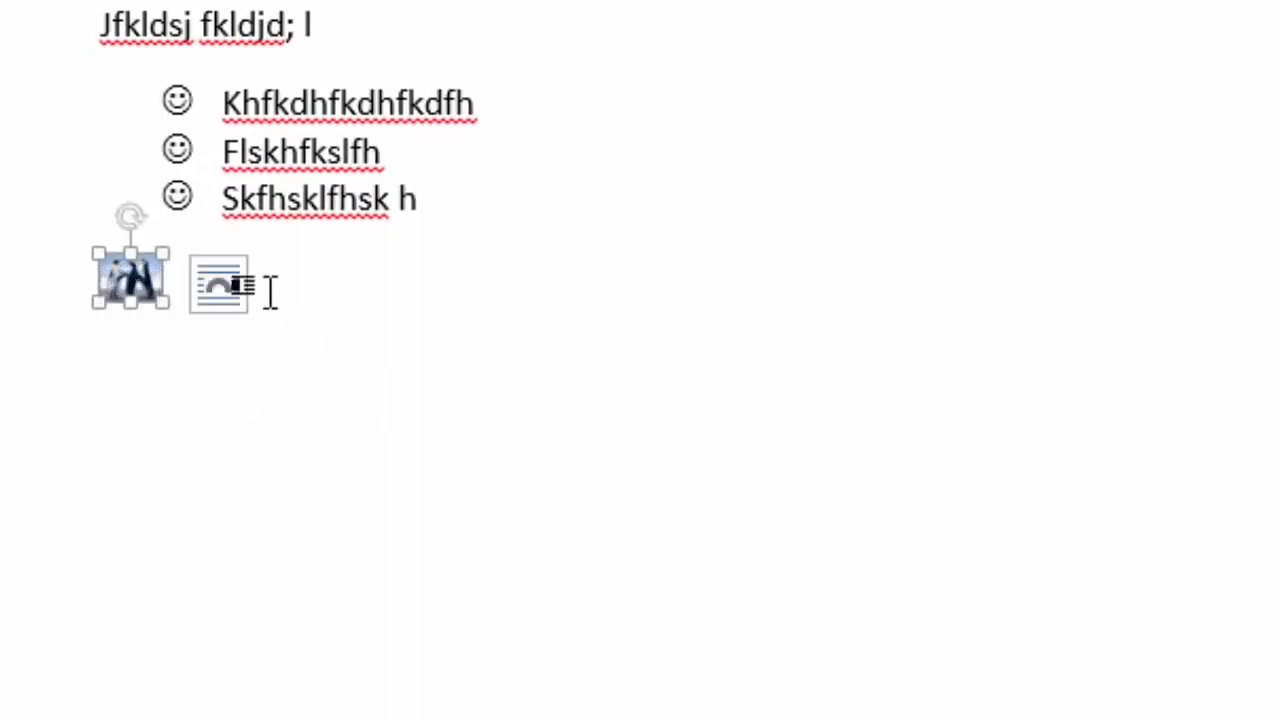
Make a list with the penguin picture as its bullet and the items "hkldhf kldhfkd hf", "khfkldfh kdfhkdf" and "kfjhkdlfj dlkjf", and end it
left_click(274, 305)
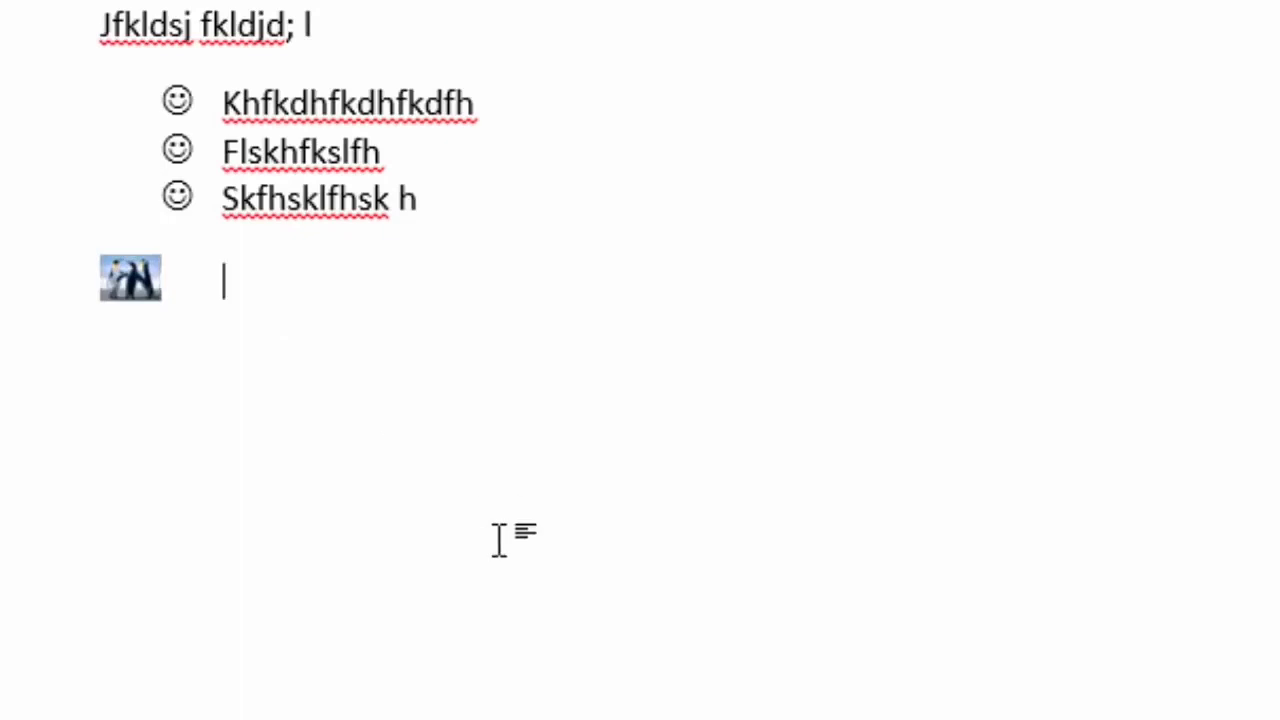
type("hkldhf kldhfkd hf")
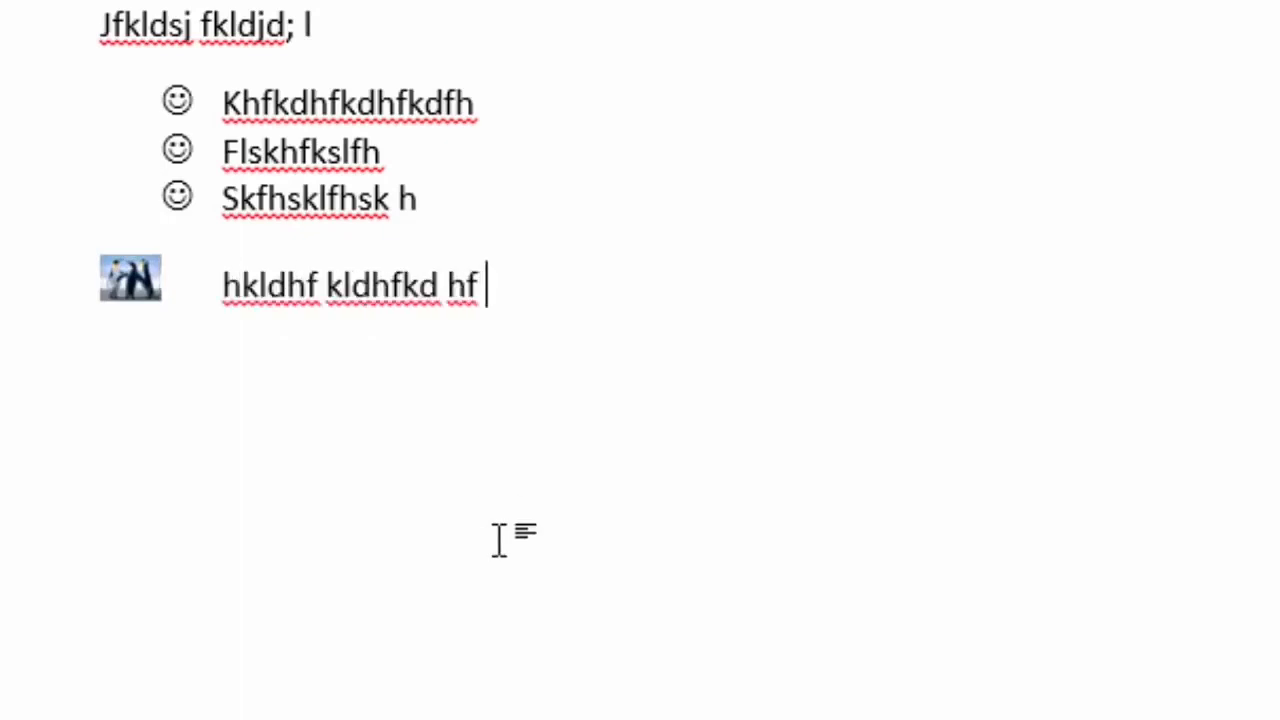
key("Return")
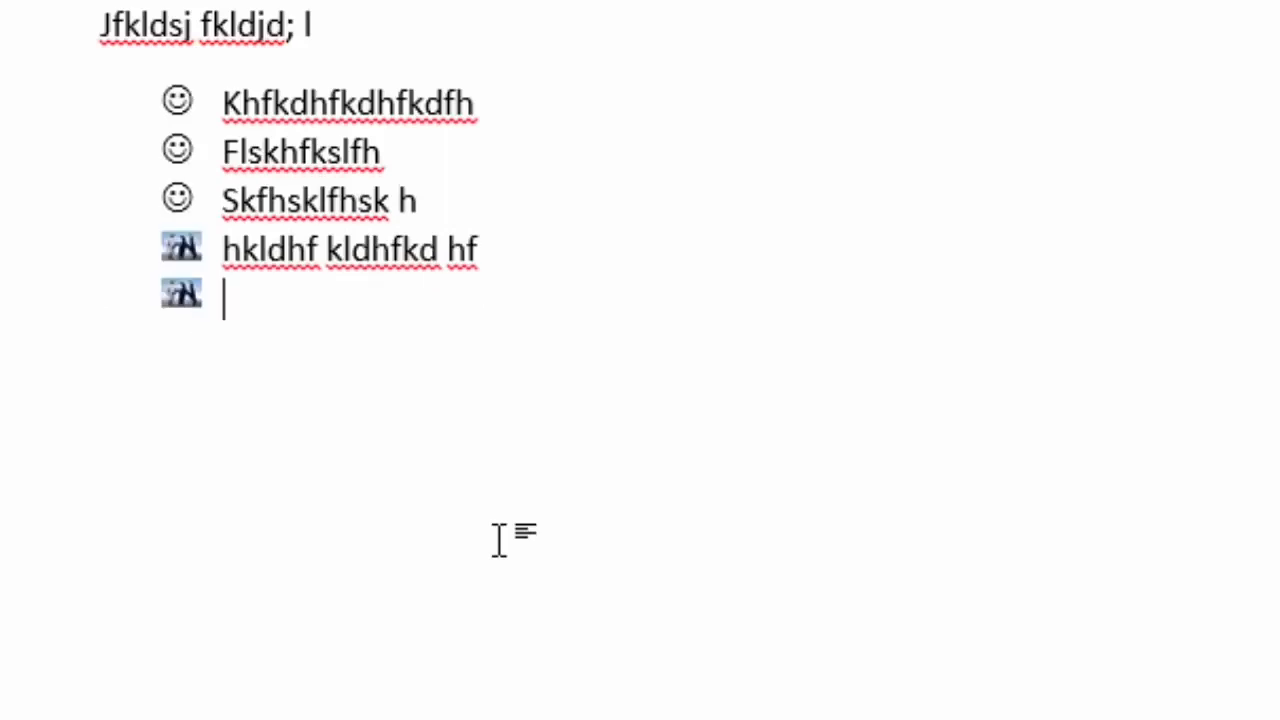
type("khfkldfh kdfhkdf")
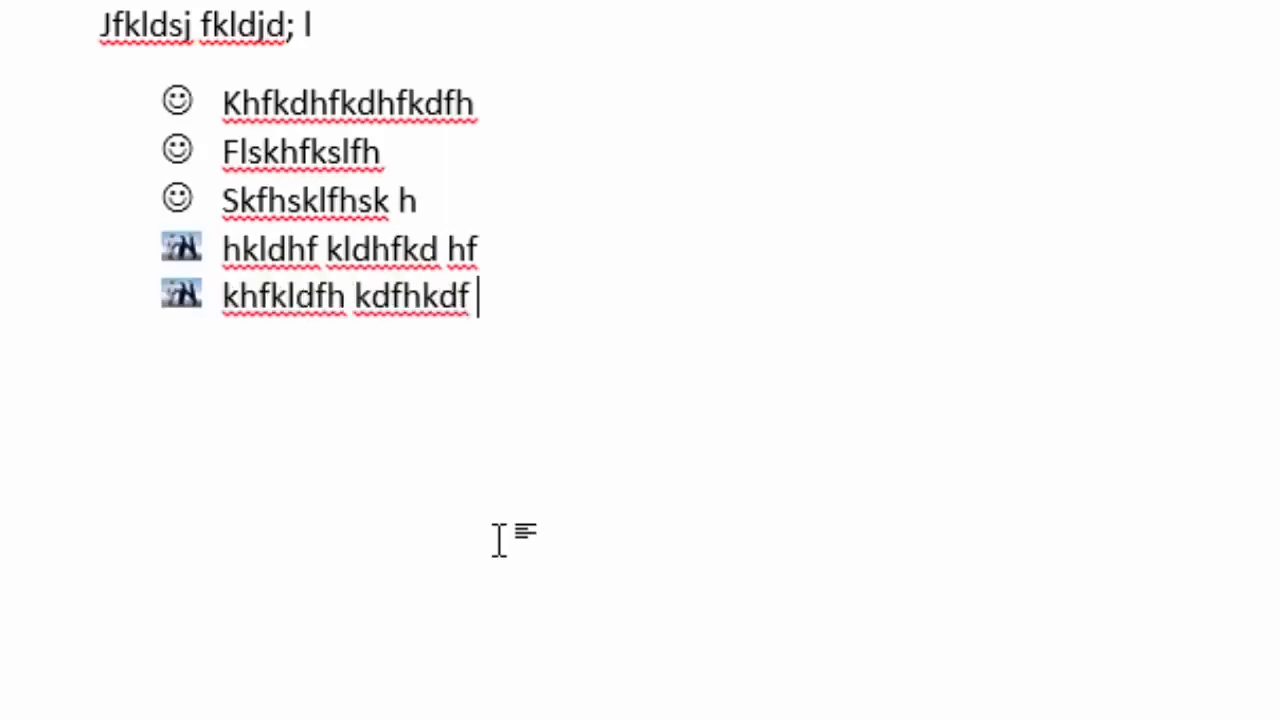
key("Return")
type("kfjhkdlfj dlkjf")
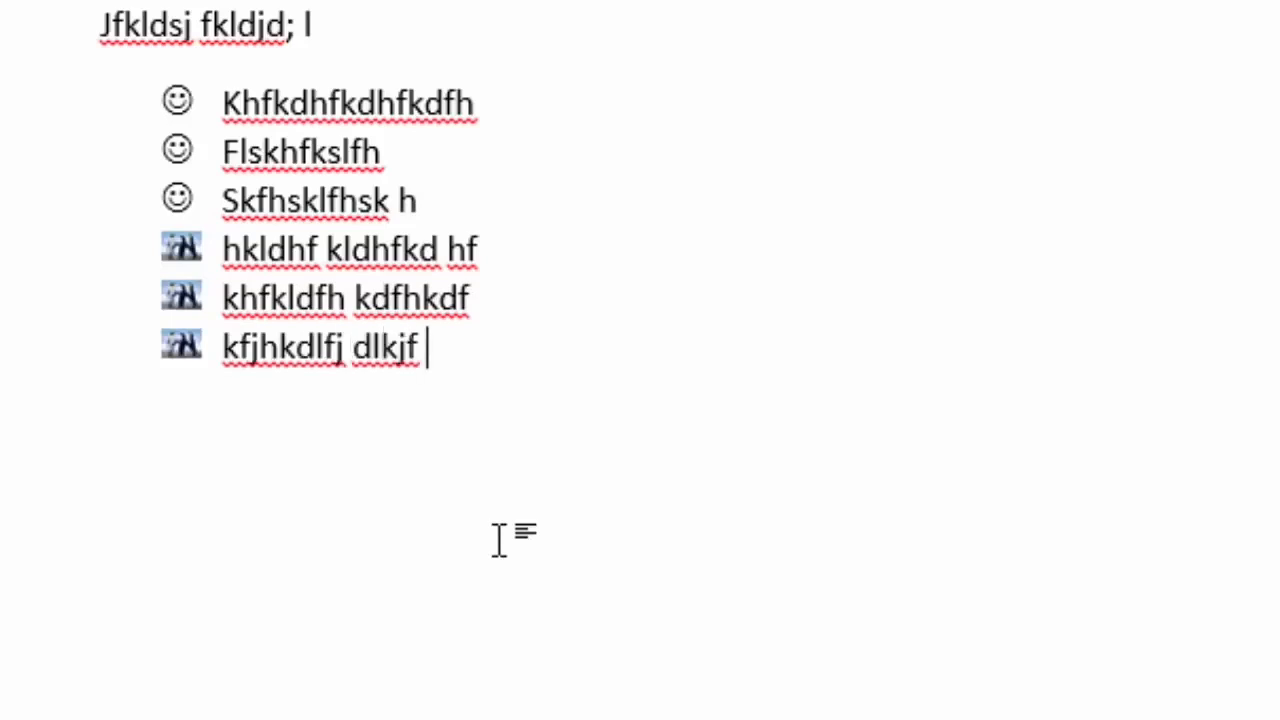
key("Return")
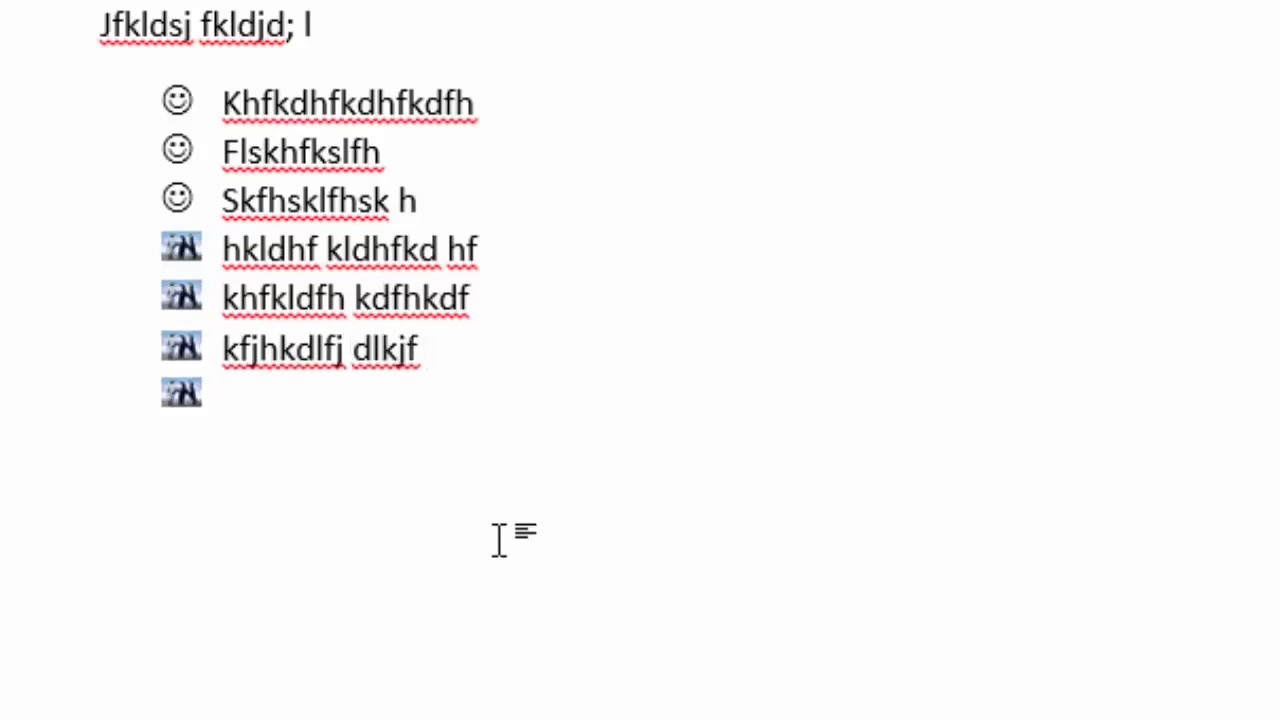
key("Return")
Add a plain paragraph reading "jlk;jf;ljfl;djfl;d ldjfld jdl;fjdl" below the picture-bulleted list
type("jlk;jf;ljfl;djf")
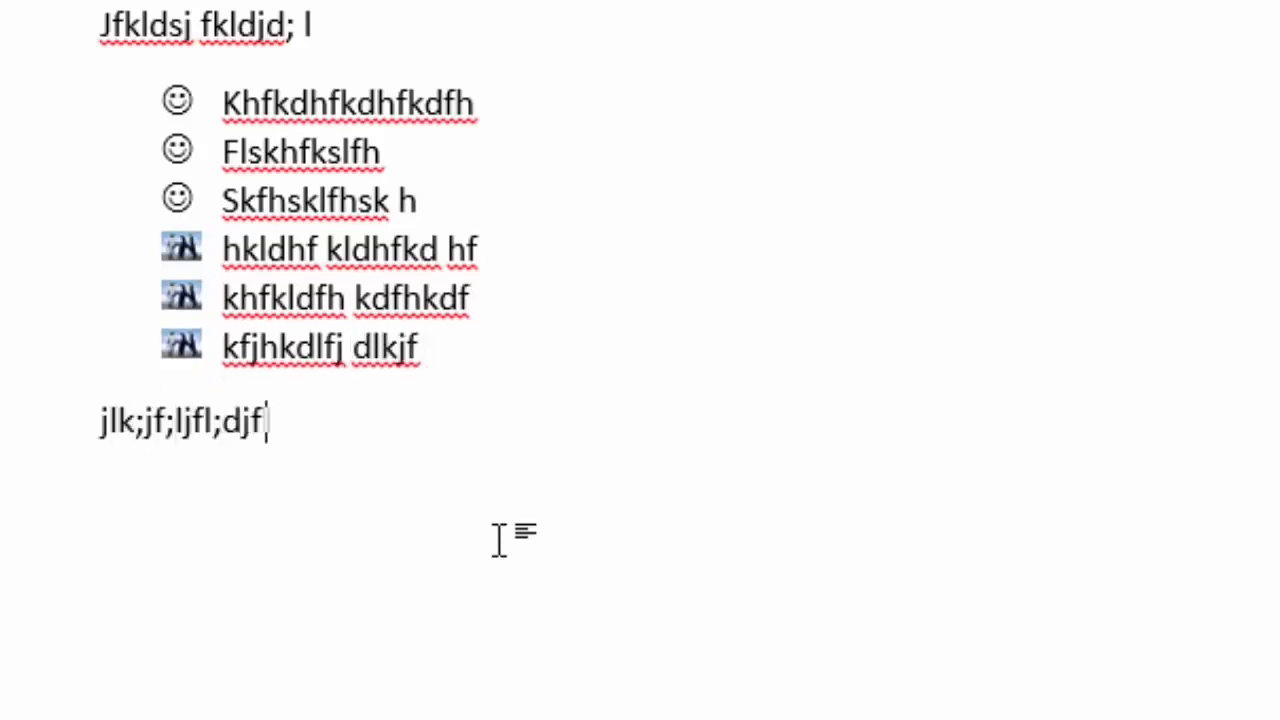
type("l;d ldjfld jdl;fjdl")
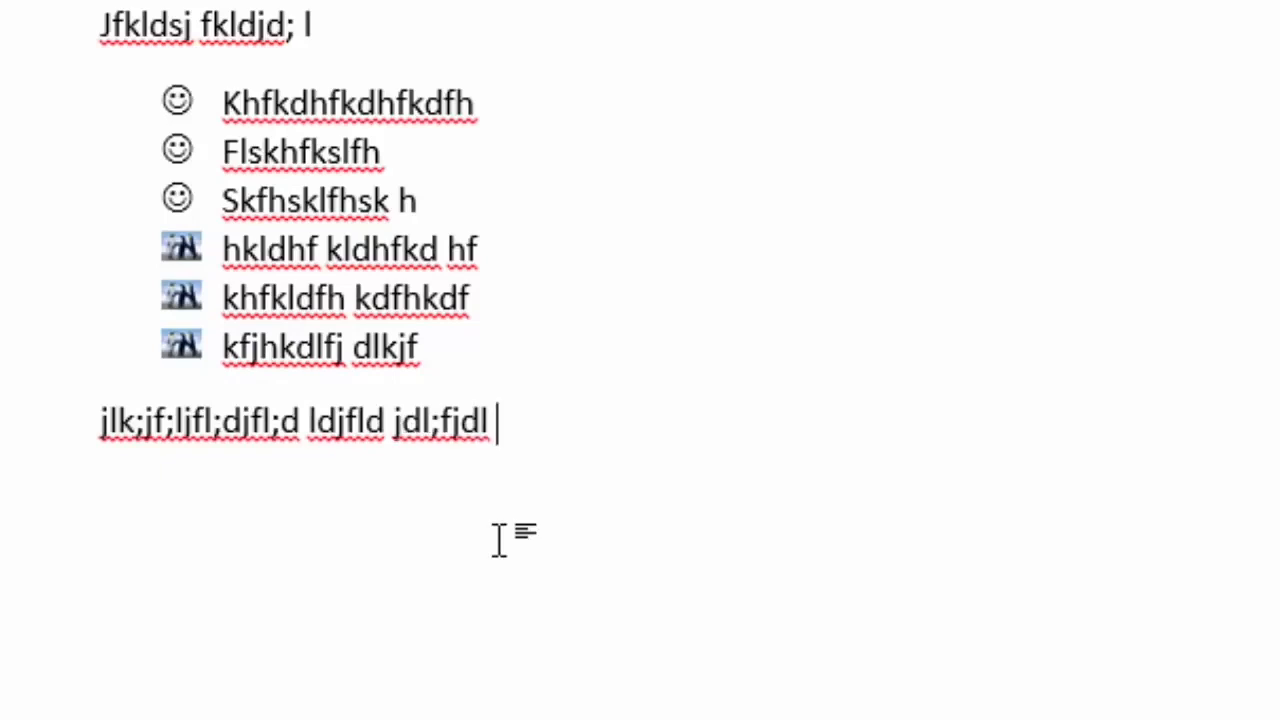
key("Return")
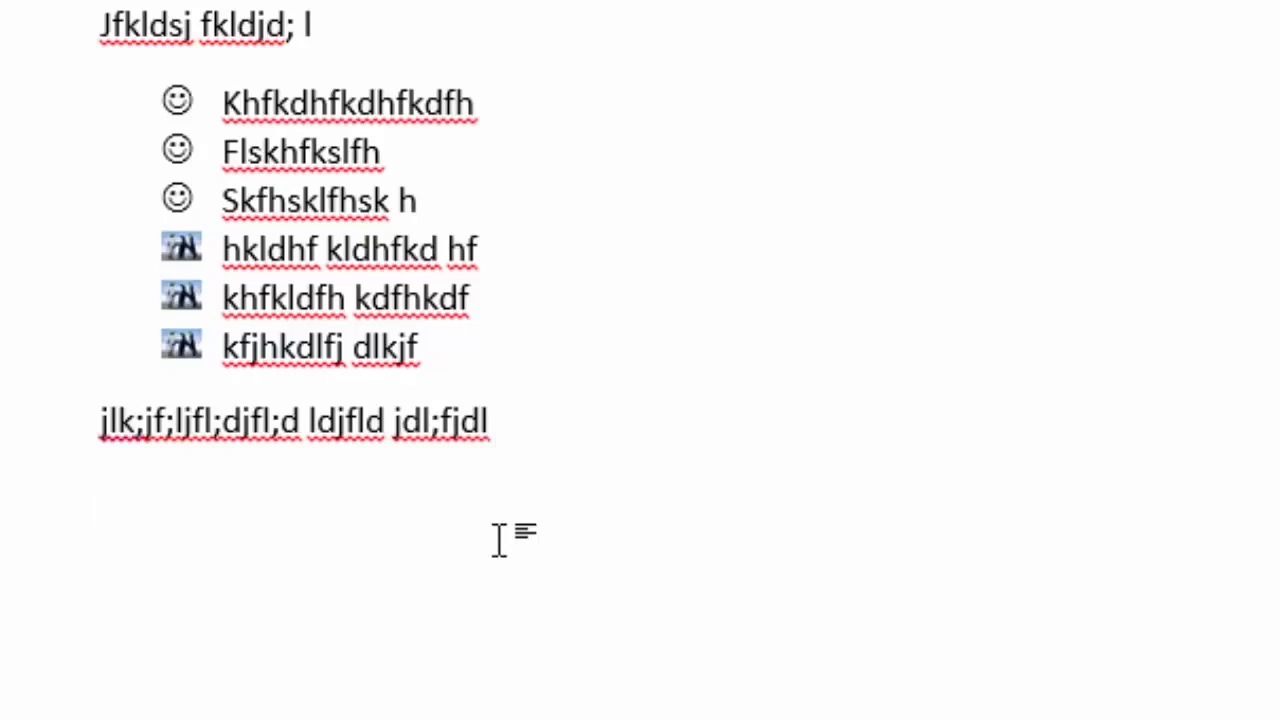
Write a line with the mixed fractions "1 ½ 2 ¾", entering the fractions as 1/2 and 3/4
type("1")
type(" 1")
type("/2")
type("2")
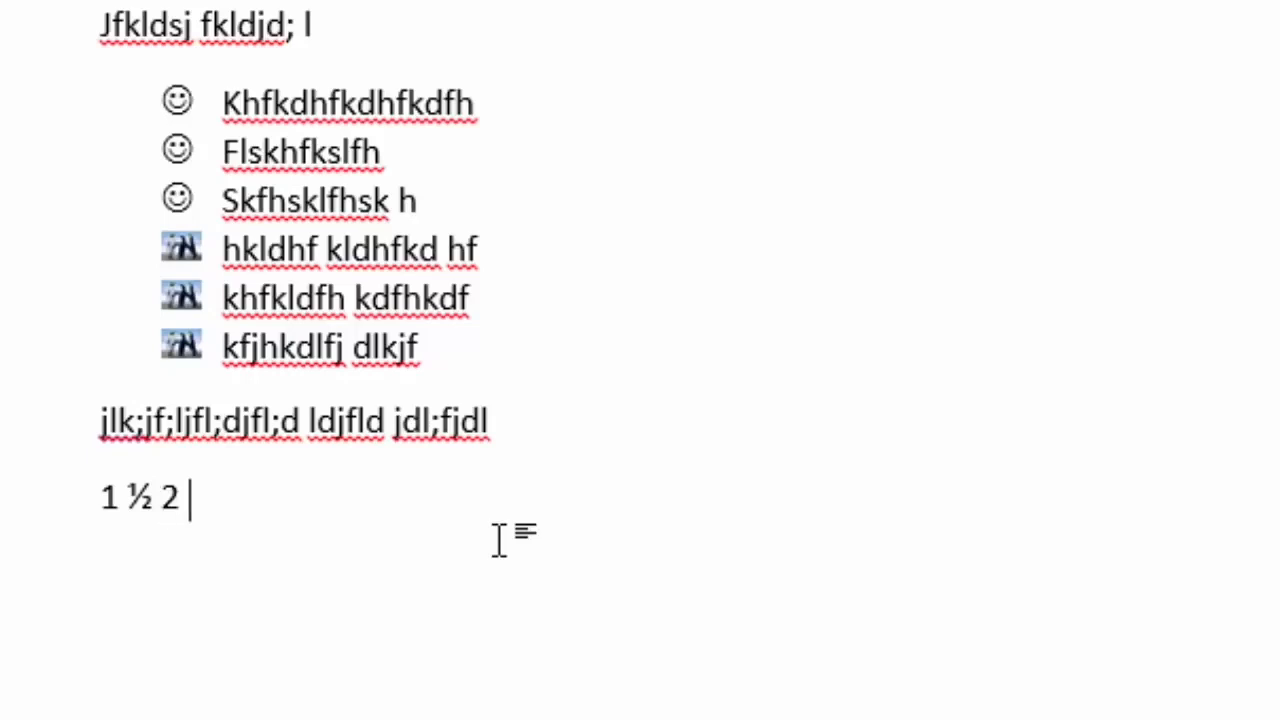
type(" 3/4")
key("Return")
Create a four-column table from a line of plus signs and hyphens, with a narrow first, a wide second and two medium columns
type("+")
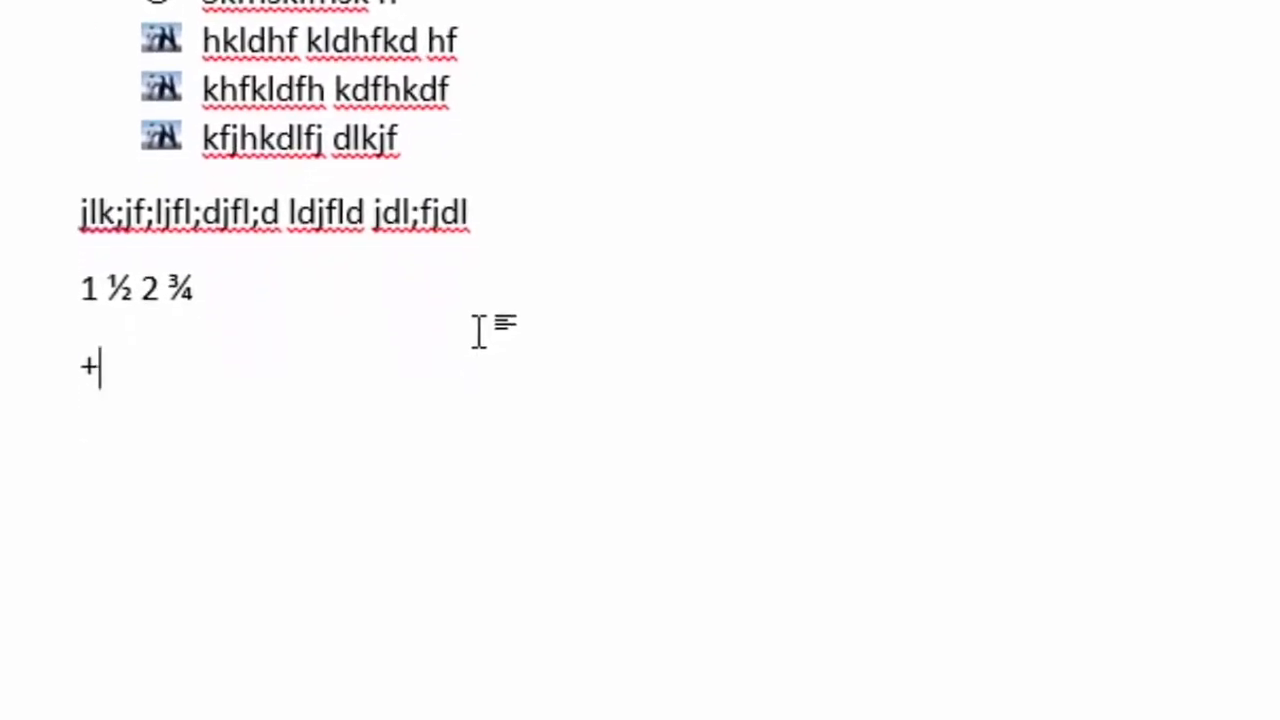
type("-----------")
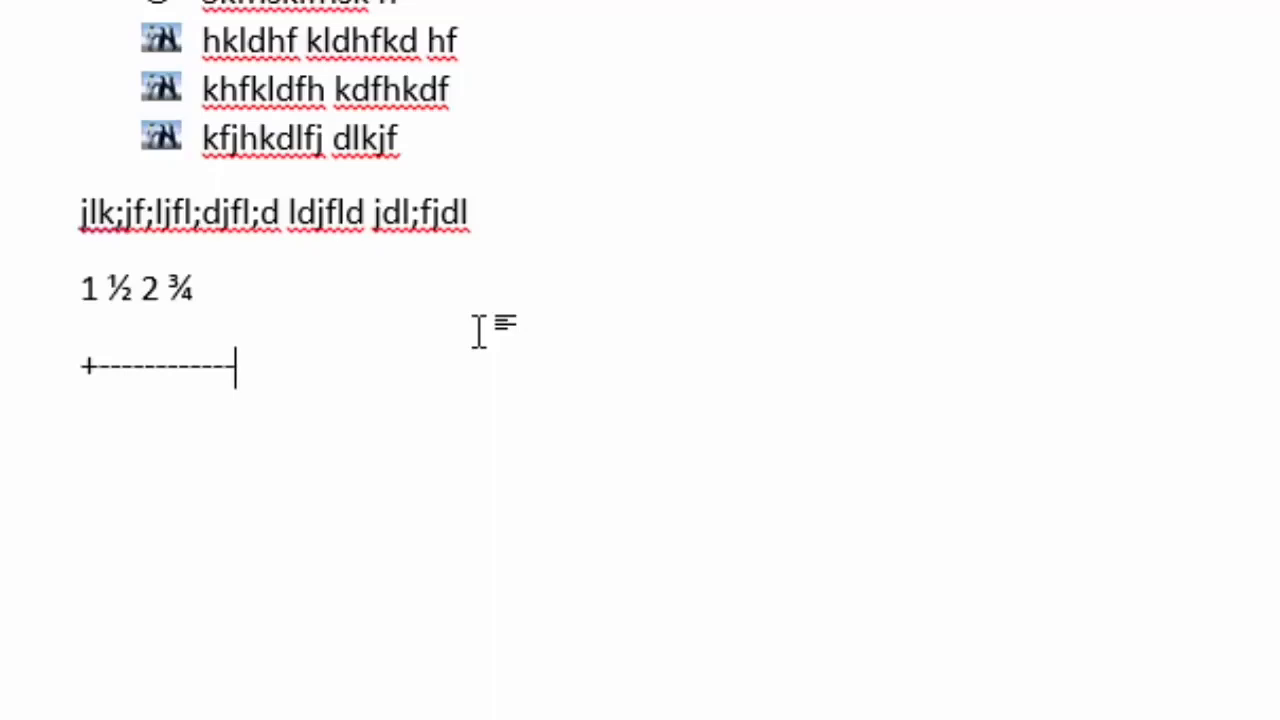
type("-+-----")
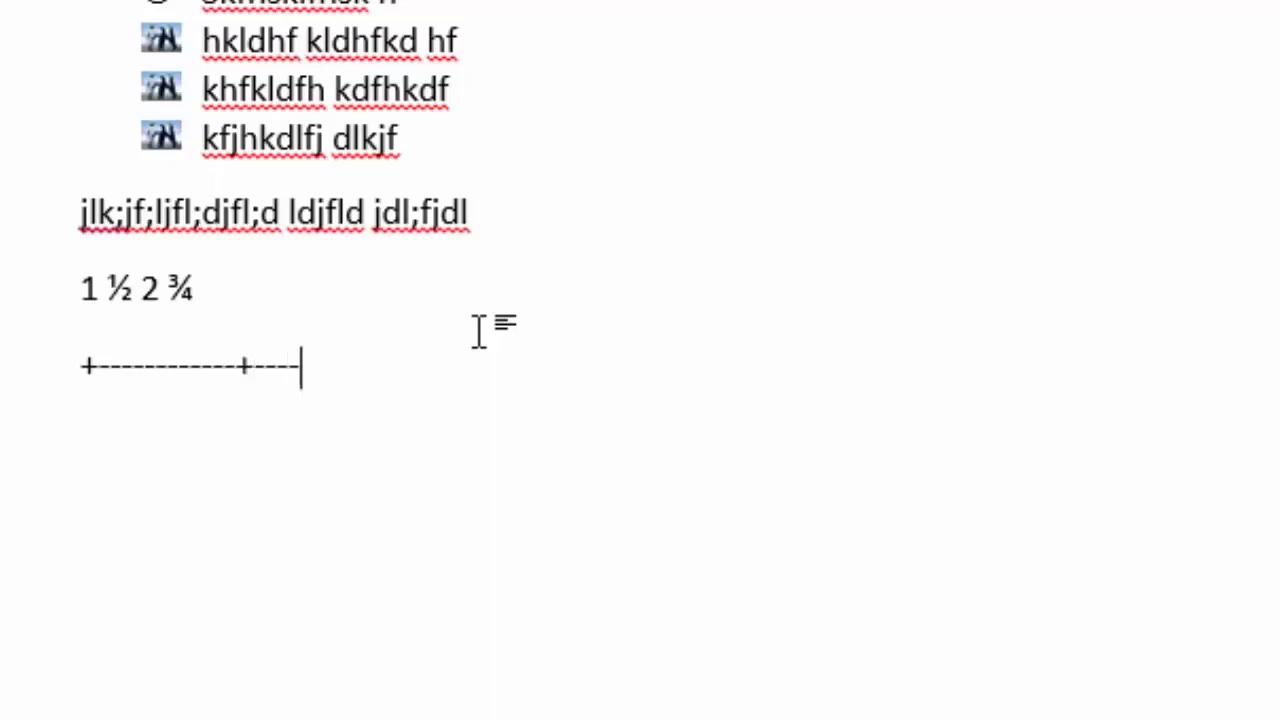
type("---------------------------------")
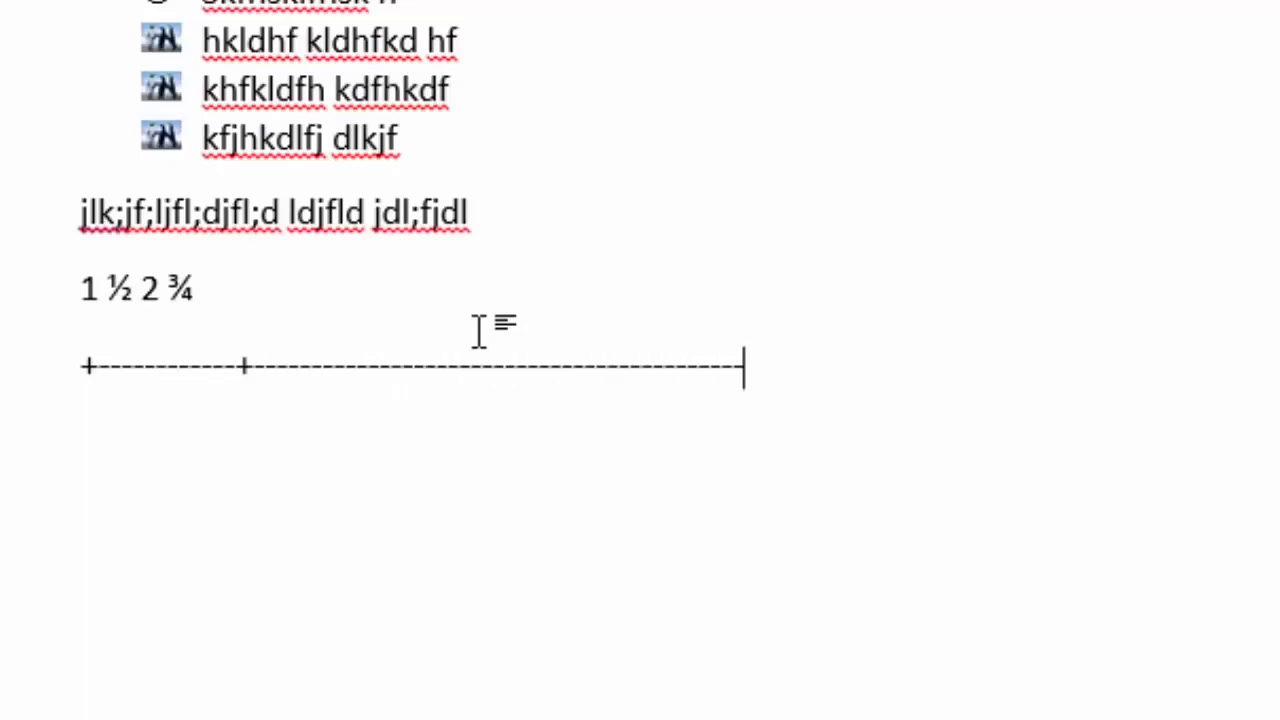
type("-+=")
key("BackSpace")
type("---------------------")
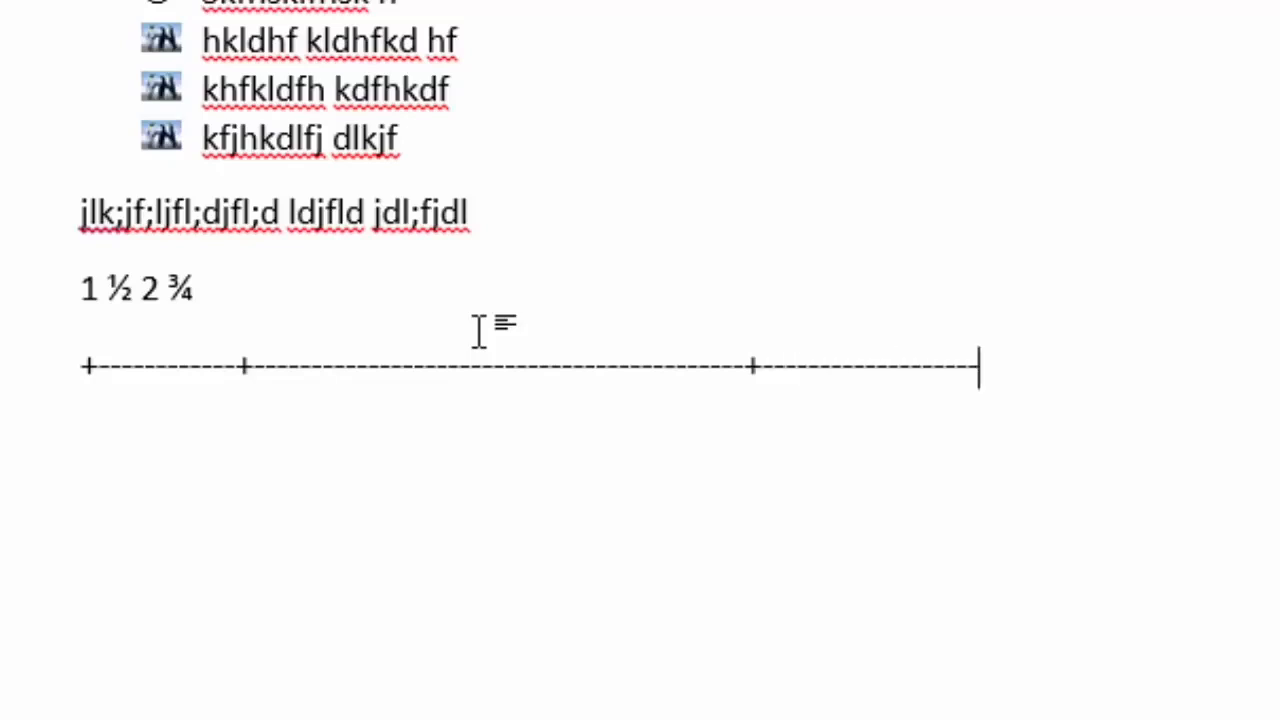
type("+-----------")
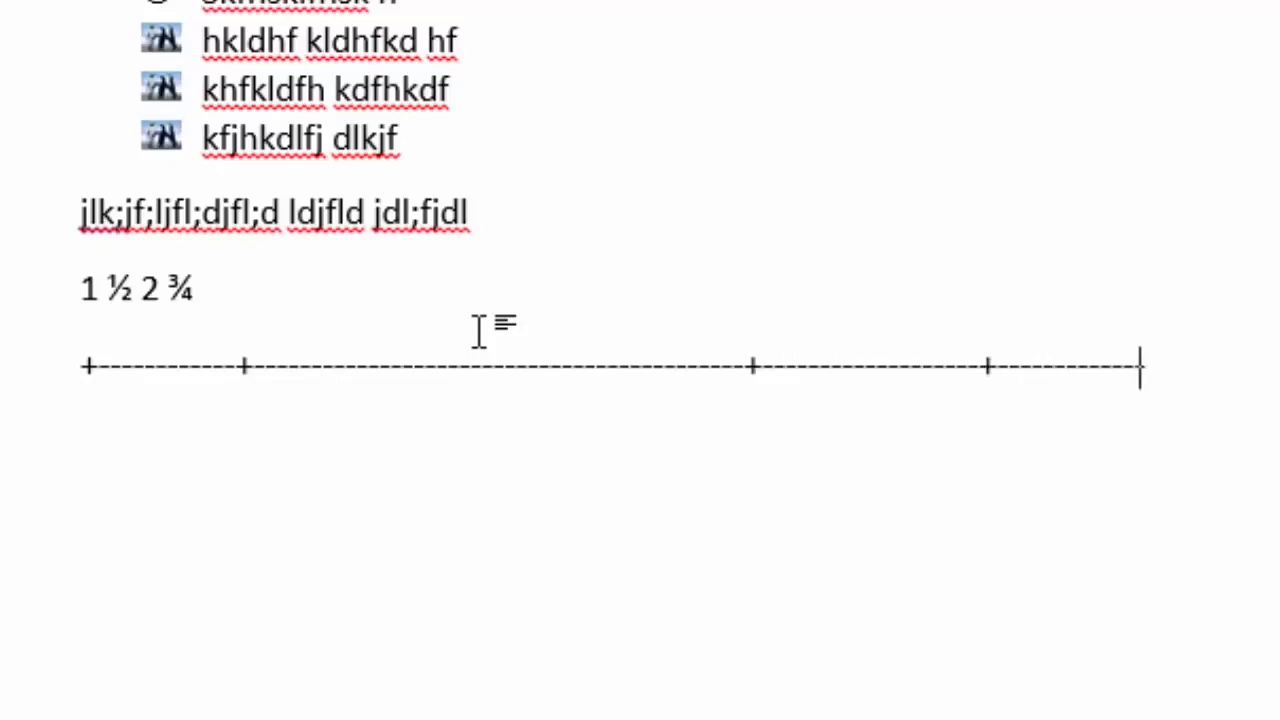
type("--------+")
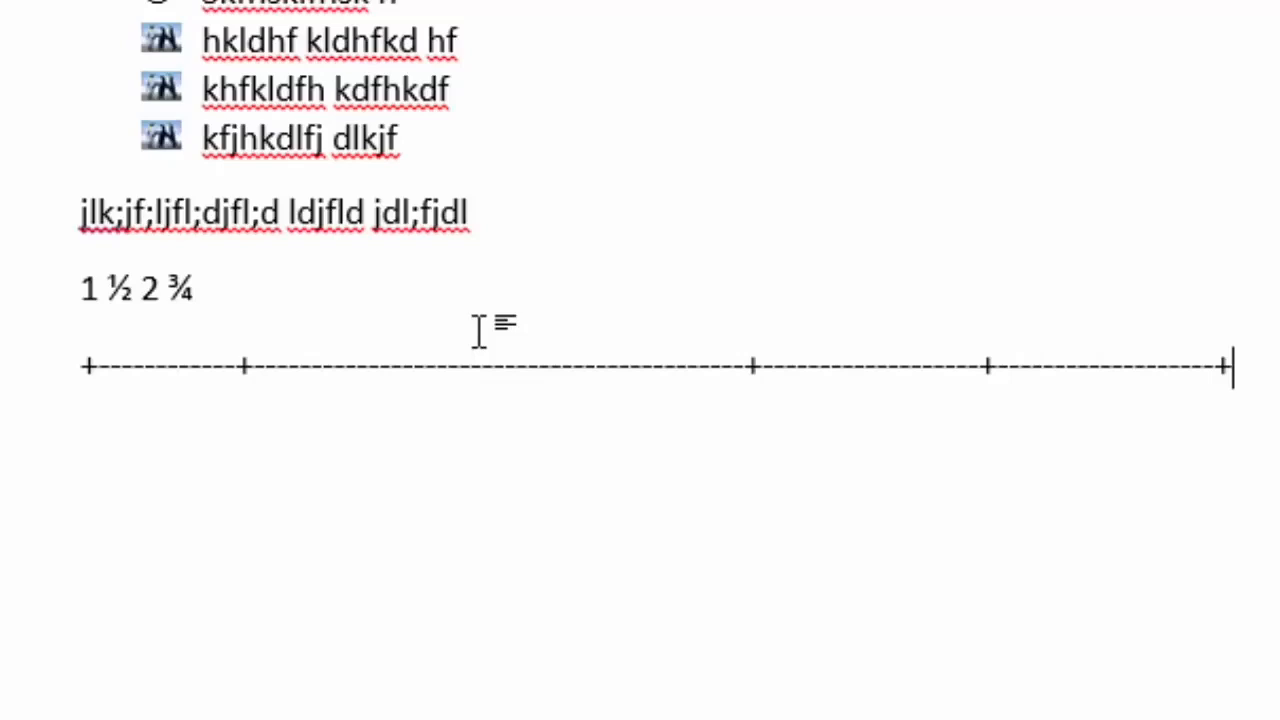
key("Return")
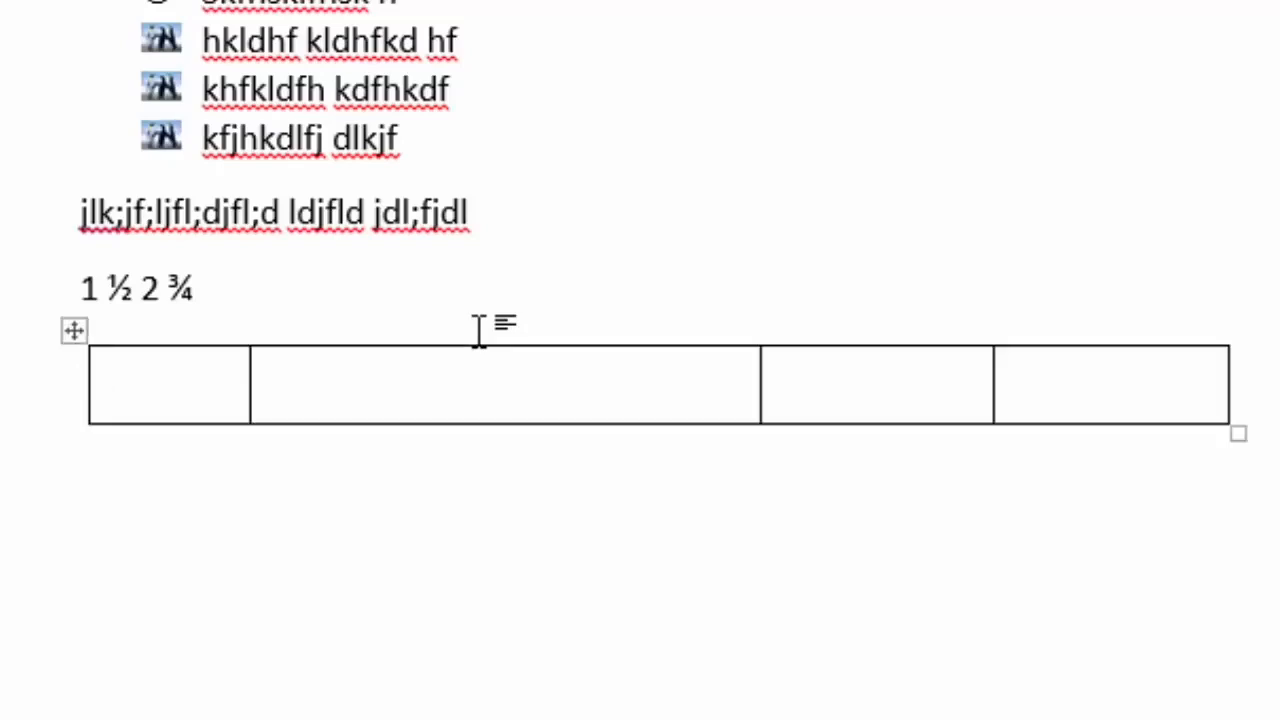
Fill the table's header row with "s.no", "name", "class" and "roll"
type("s.no")
key("Tab")
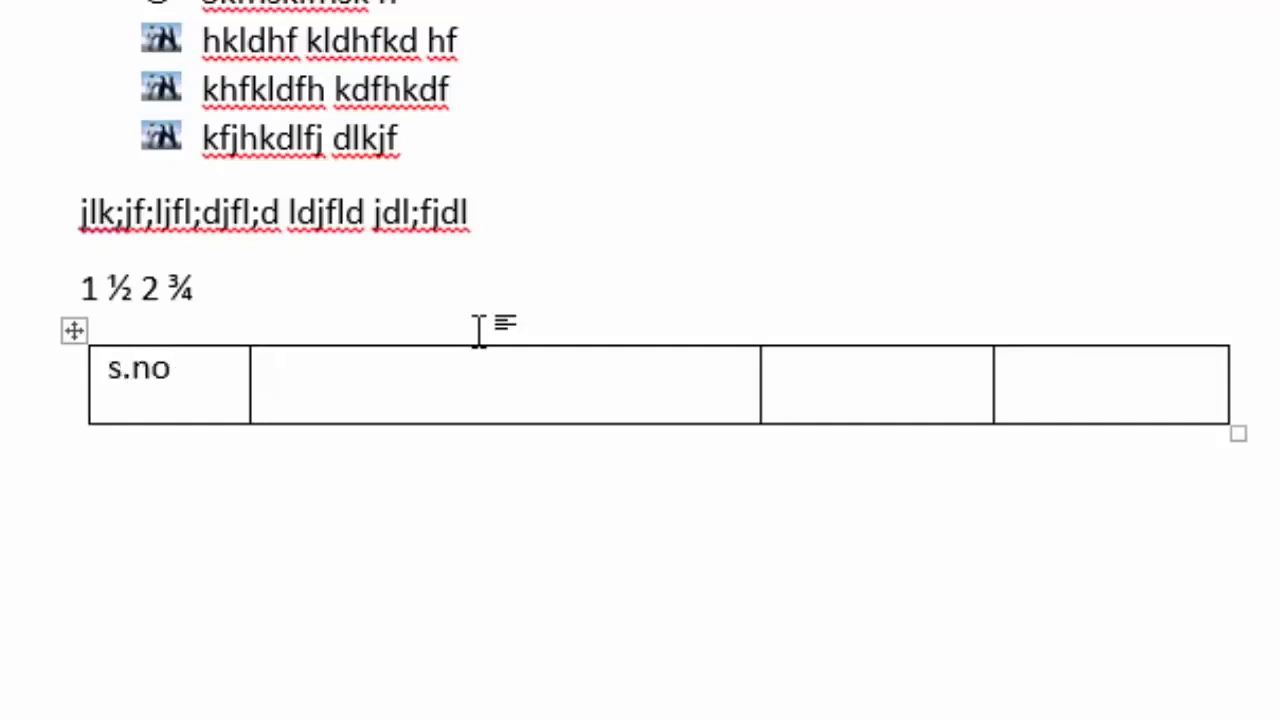
type("name")
key("Tab")
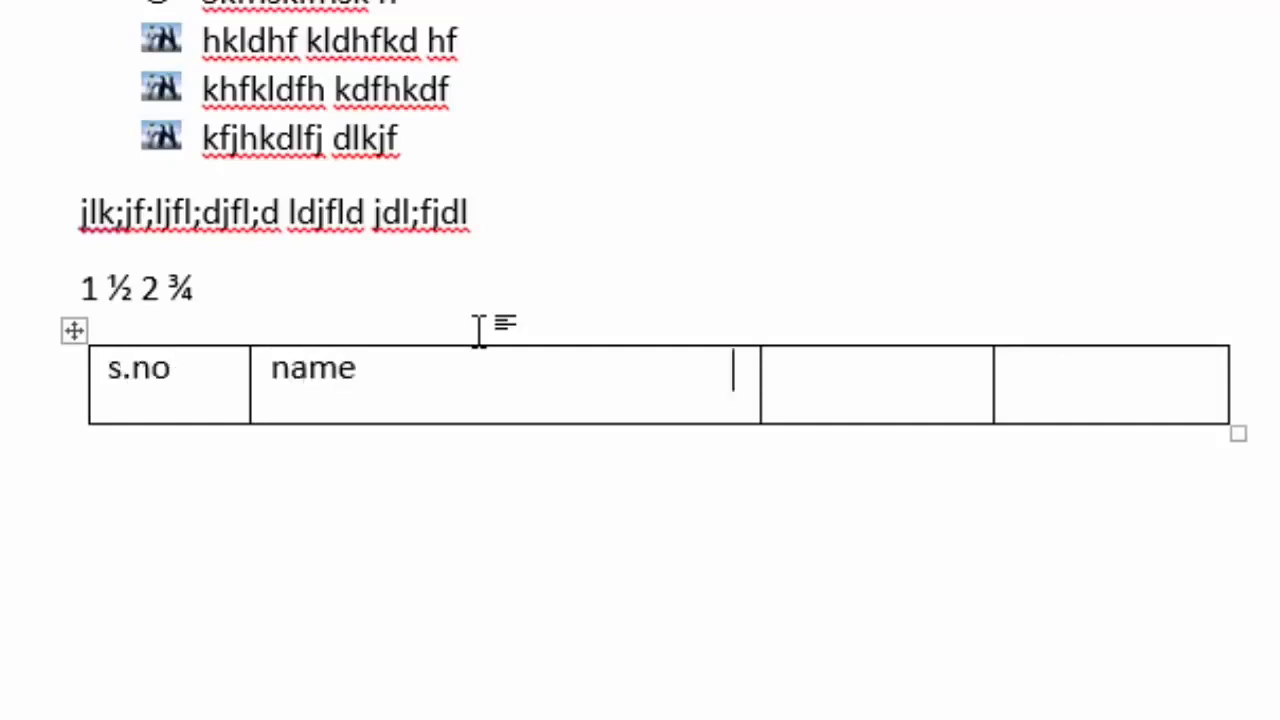
type("class")
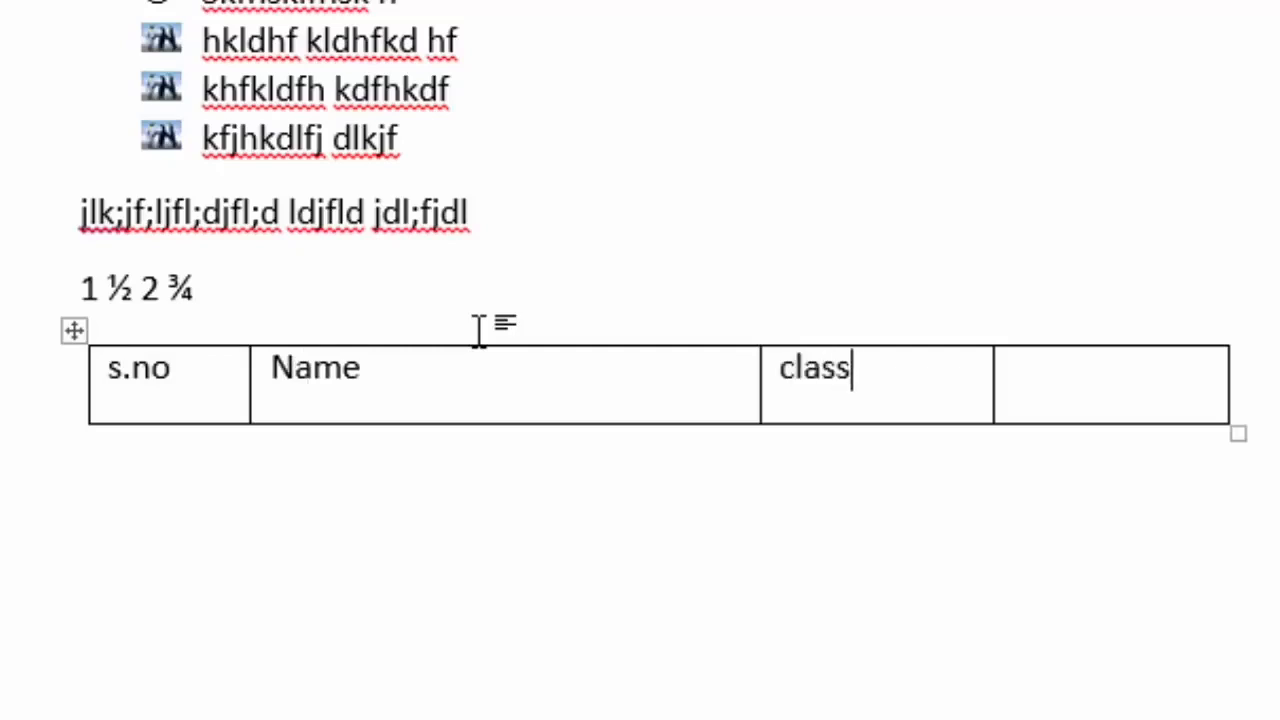
key("Tab")
type("ro")
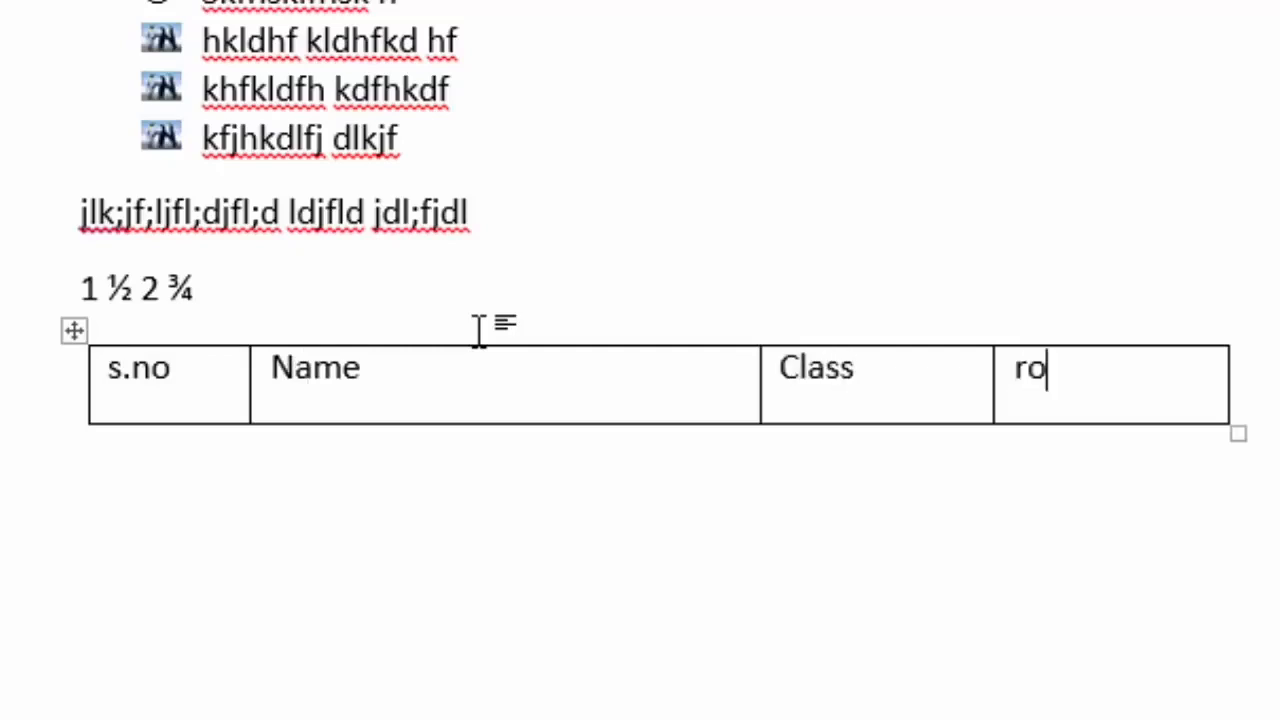
type("ll")
Add a row below the headers and fill it with 1, "hlkhlk", class 10 and roll 1245
key("Tab")
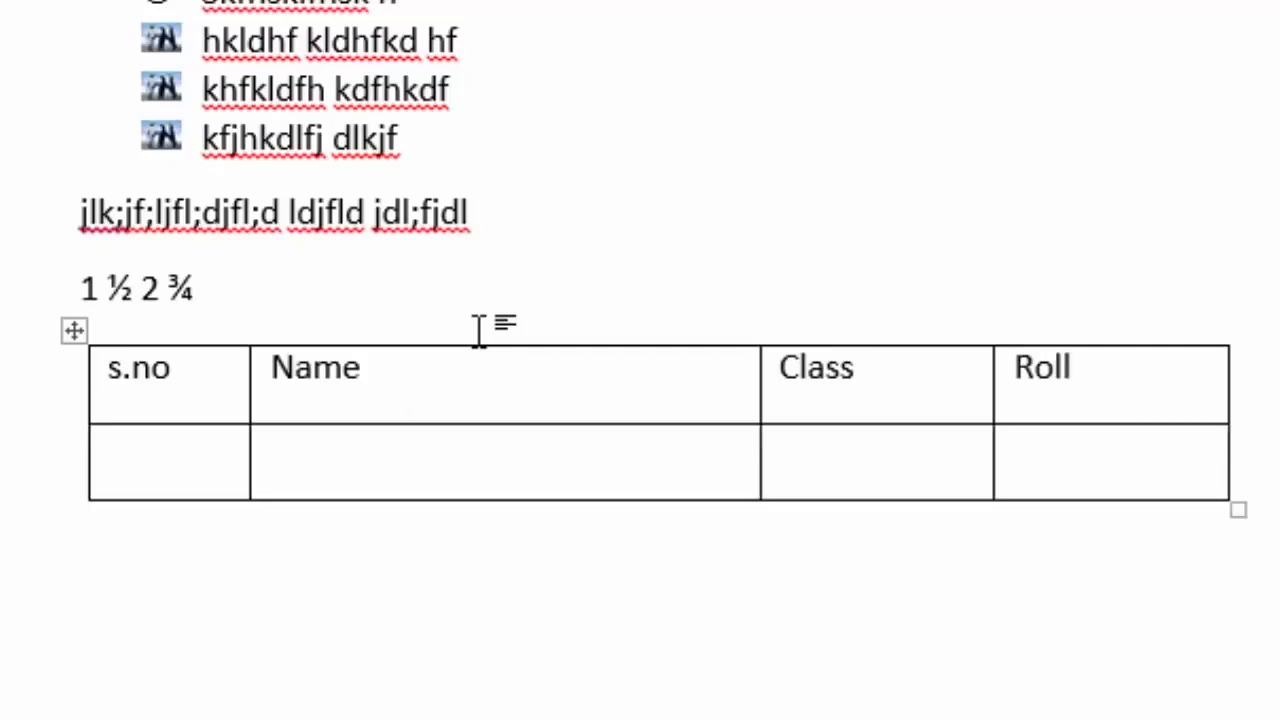
type("1")
key("Tab")
type("hlkhlk")
key("Tab")
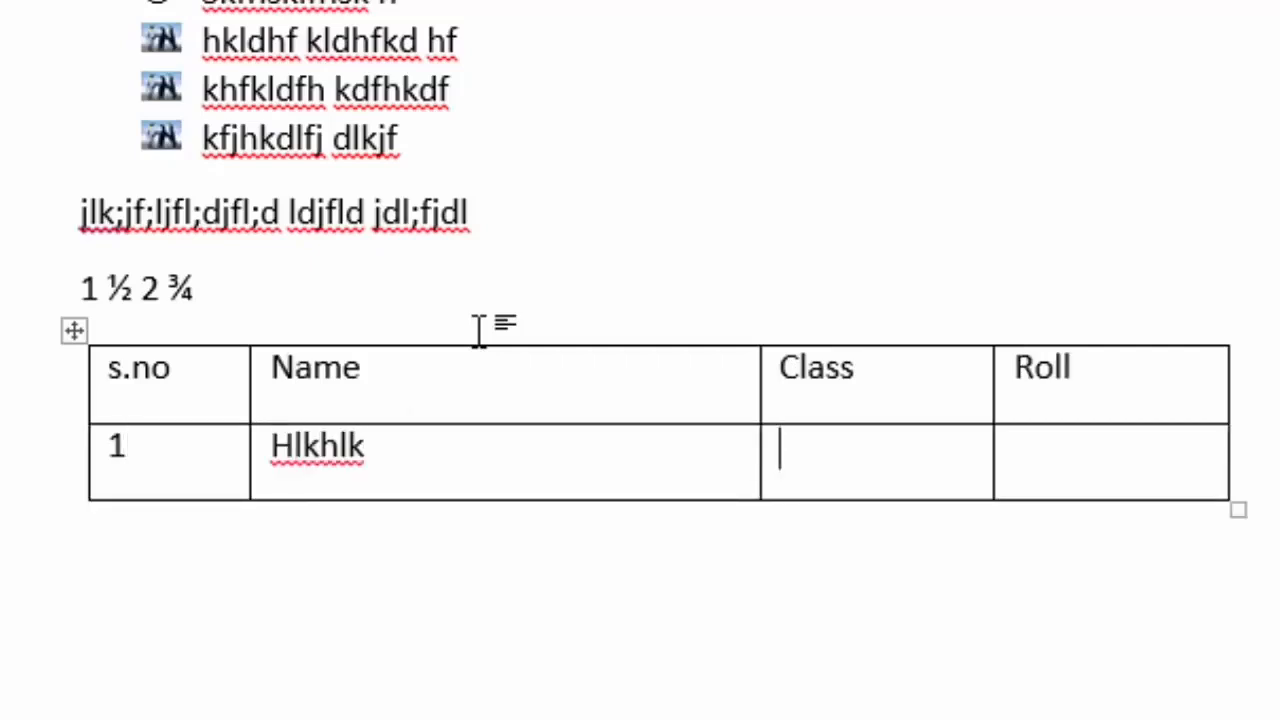
type("10")
key("Tab")
type("1245")
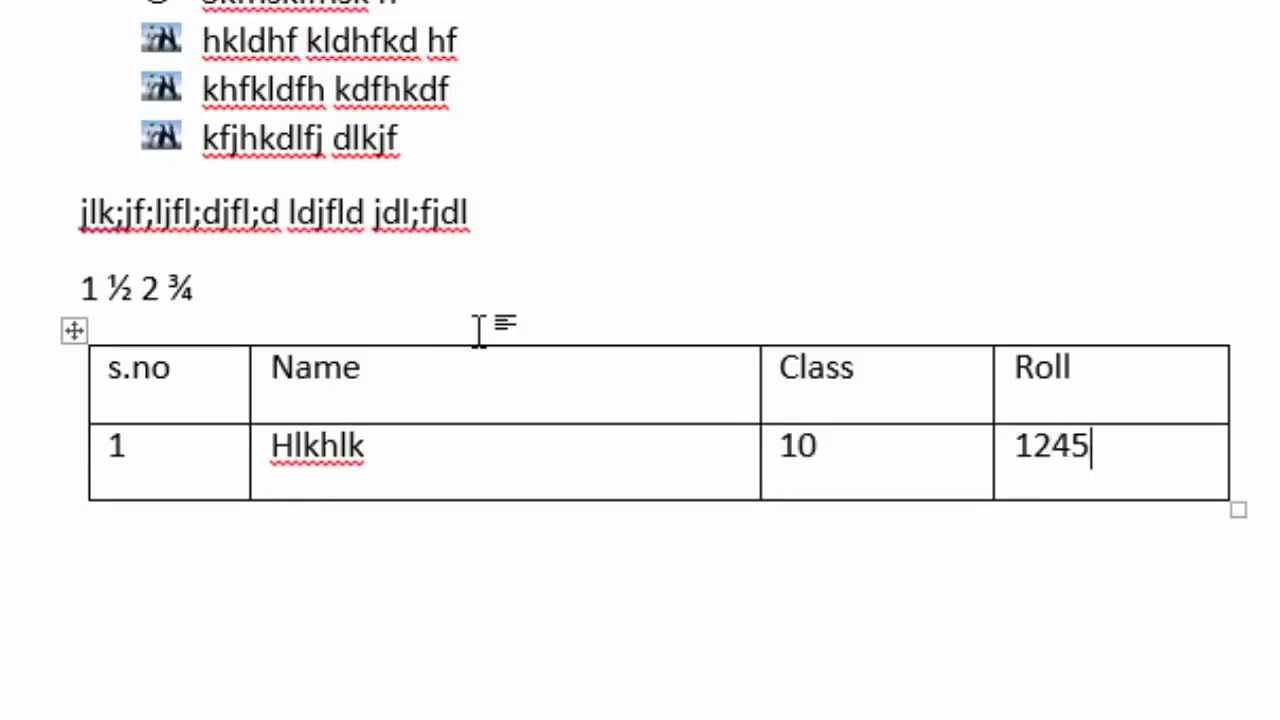
Add another row at the end of the table and enter 2 in its s.no cell
key("Tab")
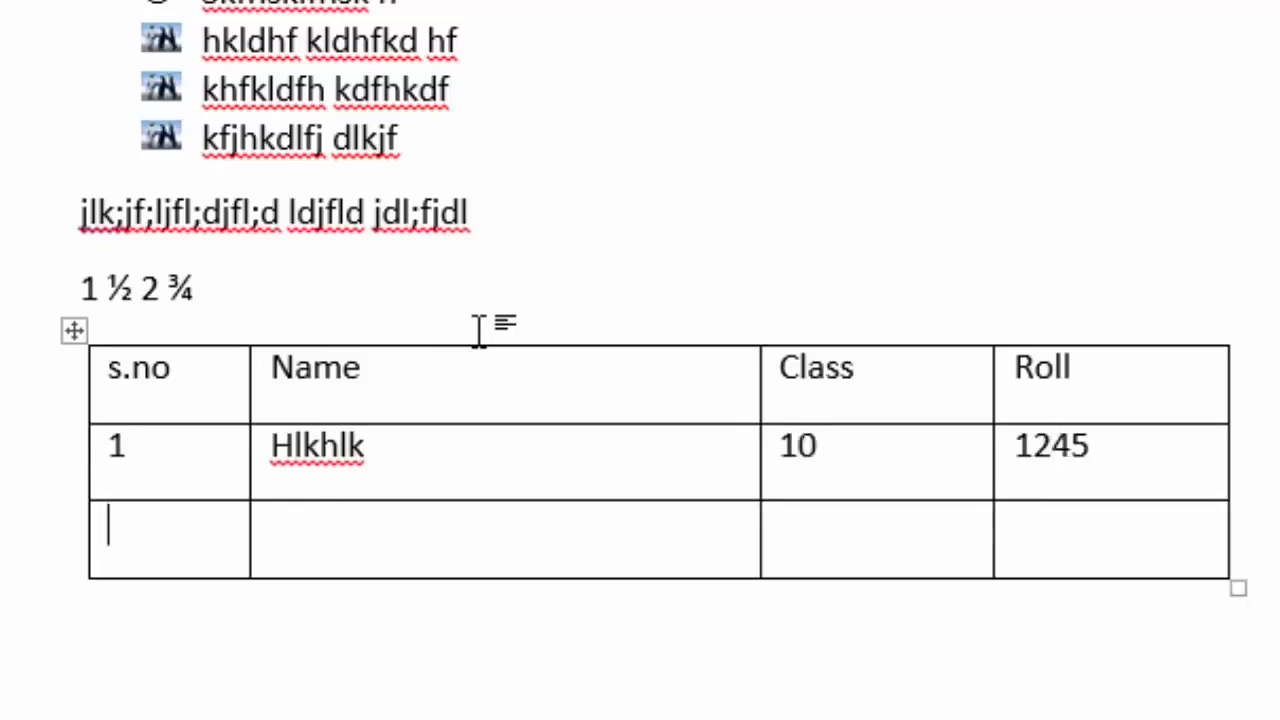
type("2")
key("Tab")
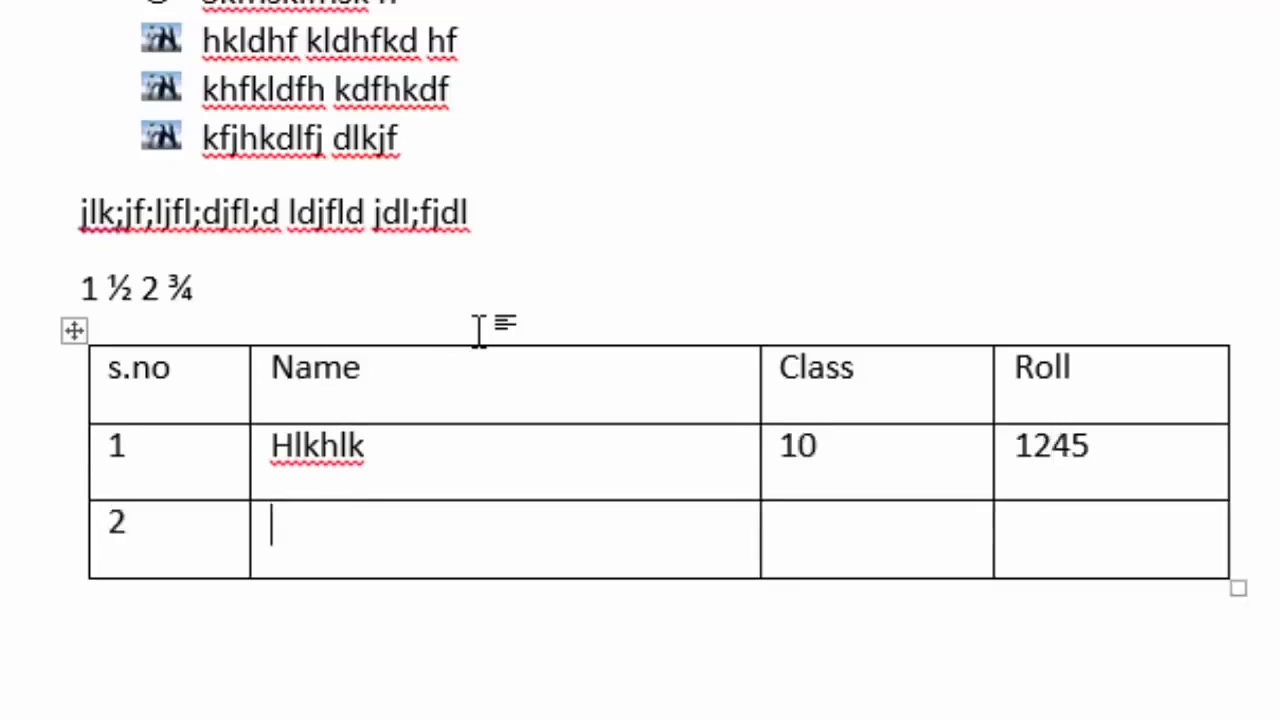